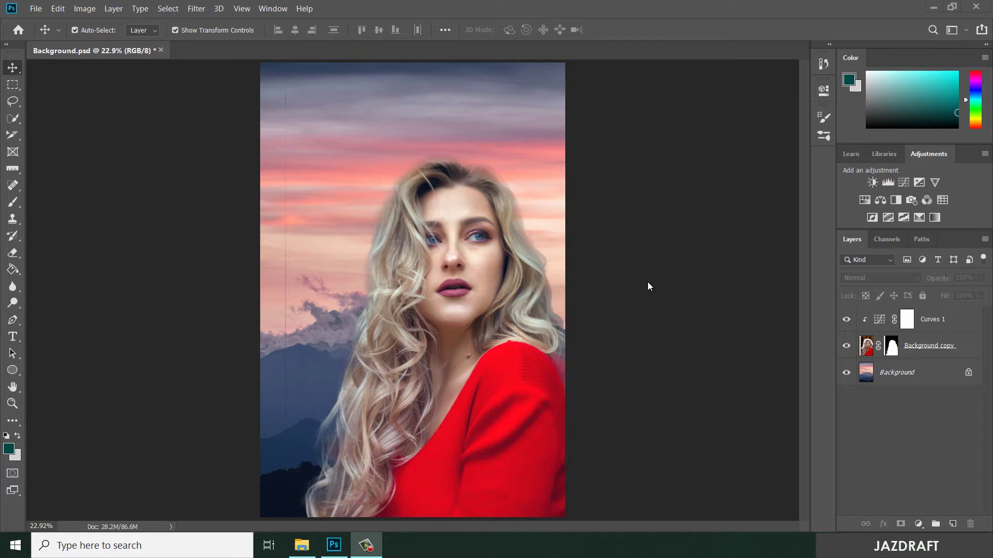
Toggle Curves 1 off and on, then open Background.jpg fitted to the screen.
{"action": "left_click", "coordinate": [846, 320]}
{"action": "left_click", "coordinate": [846, 321]}
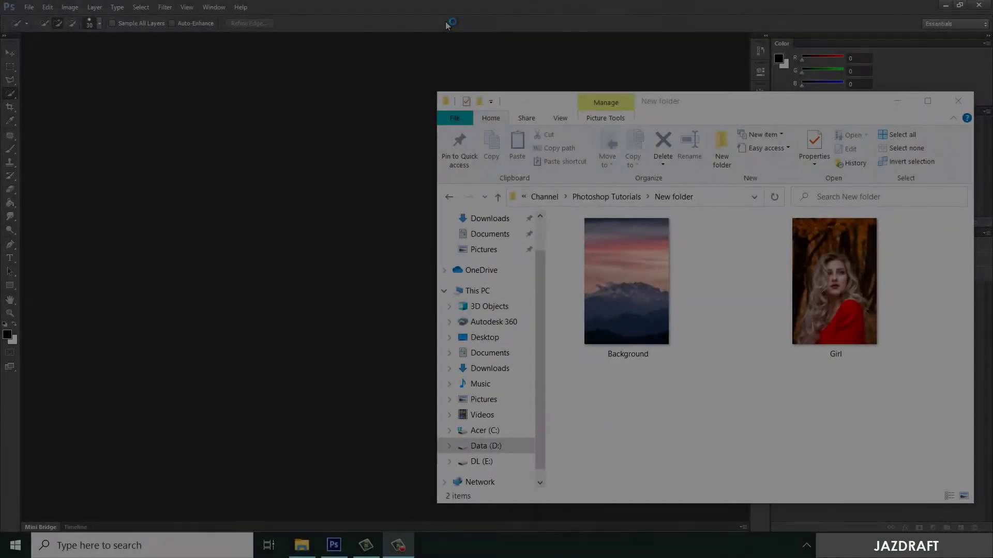
{"action": "left_click", "coordinate": [444, 25]}
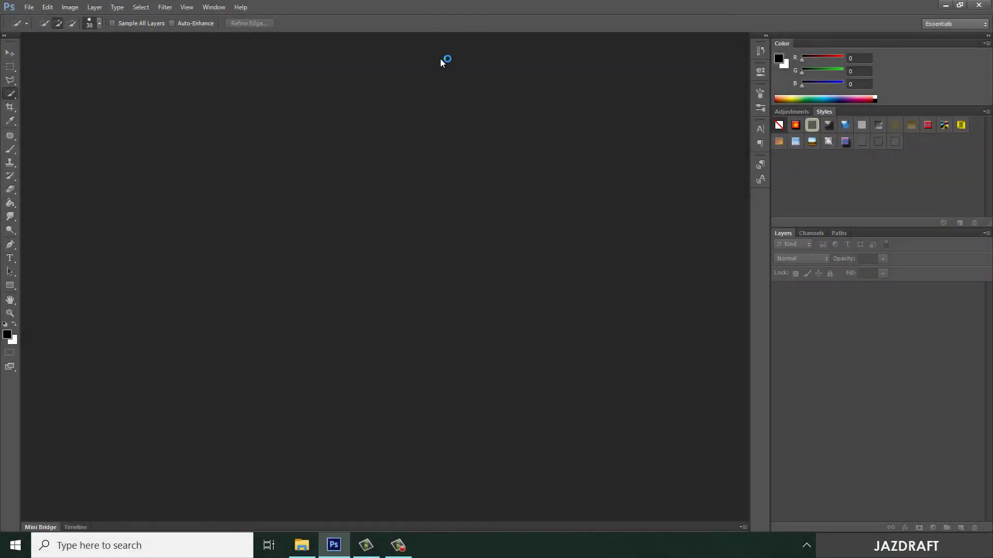
{"action": "left_click", "coordinate": [302, 545]}
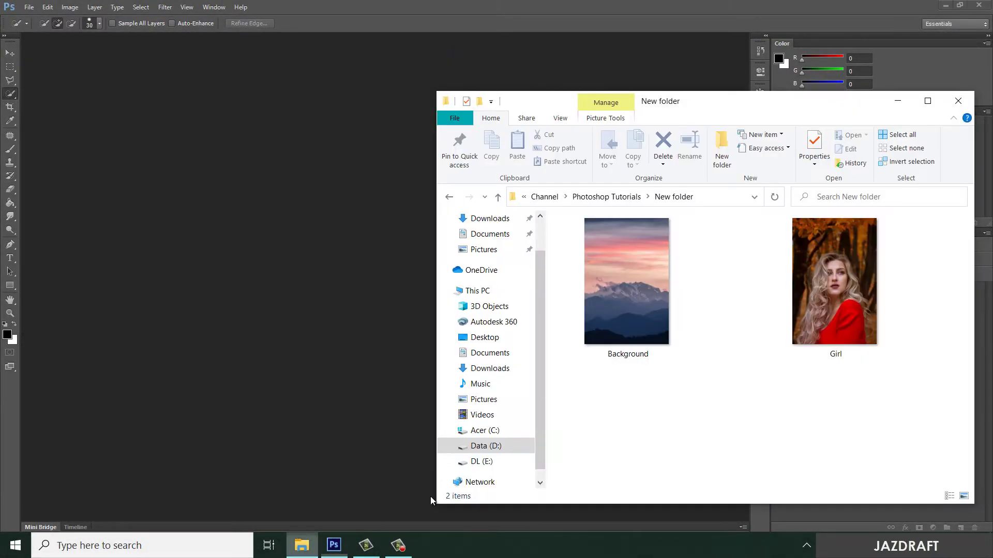
{"action": "left_click", "coordinate": [622, 285]}
{"action": "left_click_drag", "start_coordinate": [622, 285], "coordinate": [319, 195]}
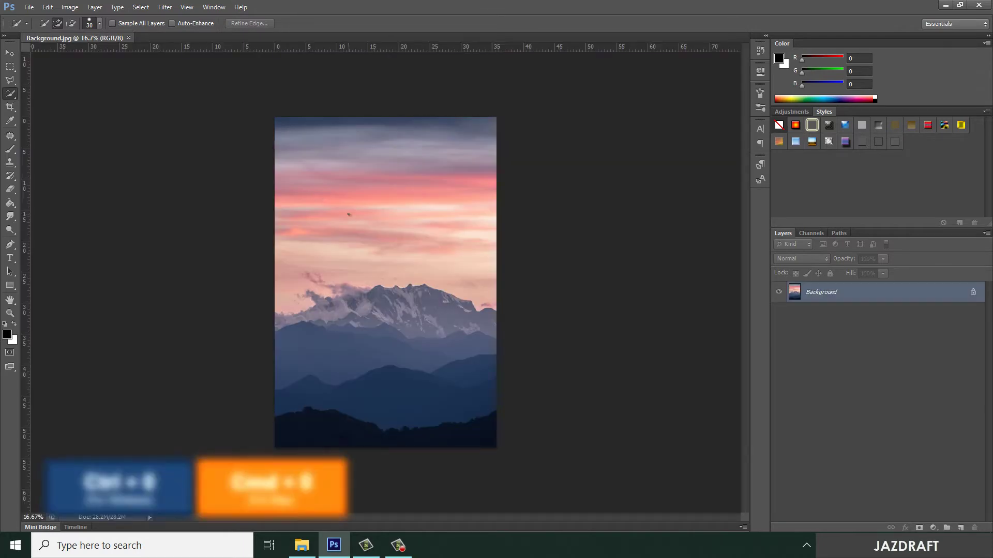
{"action": "key", "text": "ctrl+0"}
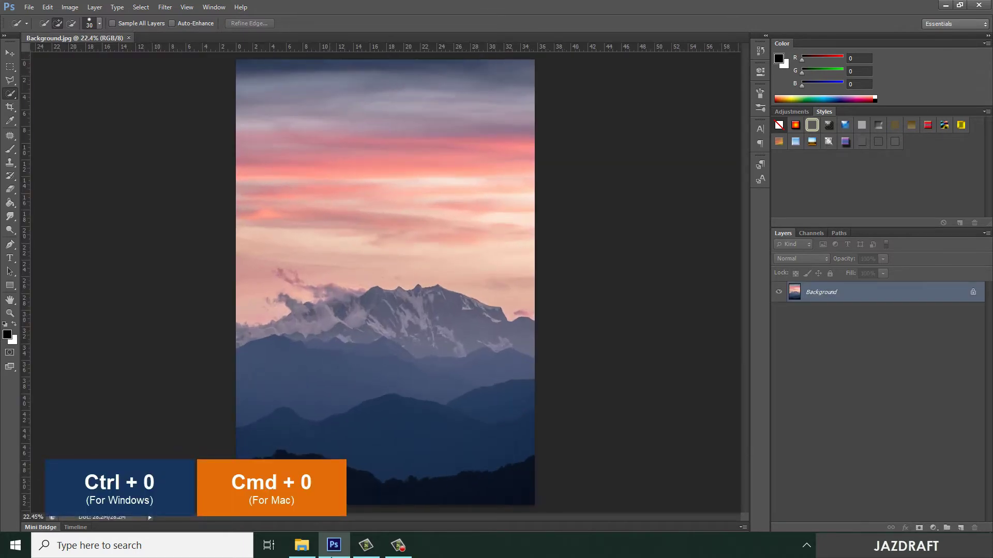
Open Girl.jpg from the source folder as a second document.
{"action": "left_click", "coordinate": [306, 546]}
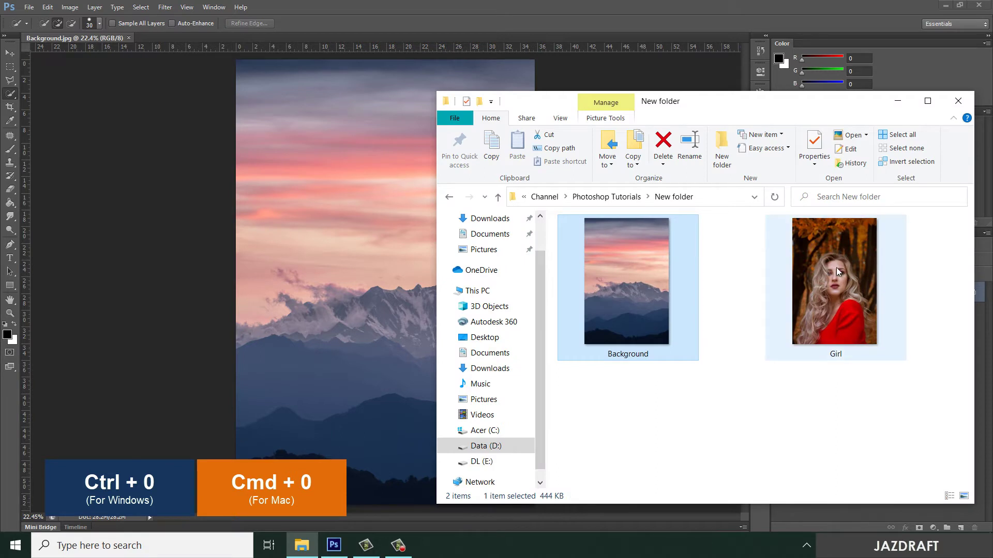
{"action": "left_click", "coordinate": [838, 295]}
{"action": "left_click_drag", "start_coordinate": [826, 253], "coordinate": [178, 33]}
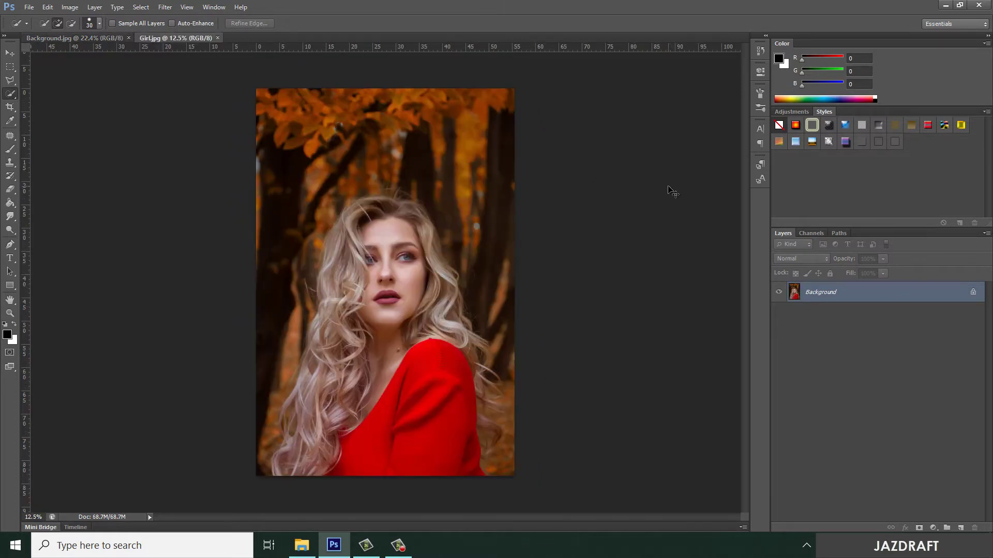
Fit Girl.jpg on screen and choose the Quick Selection Tool.
{"action": "key", "text": "ctrl+0"}
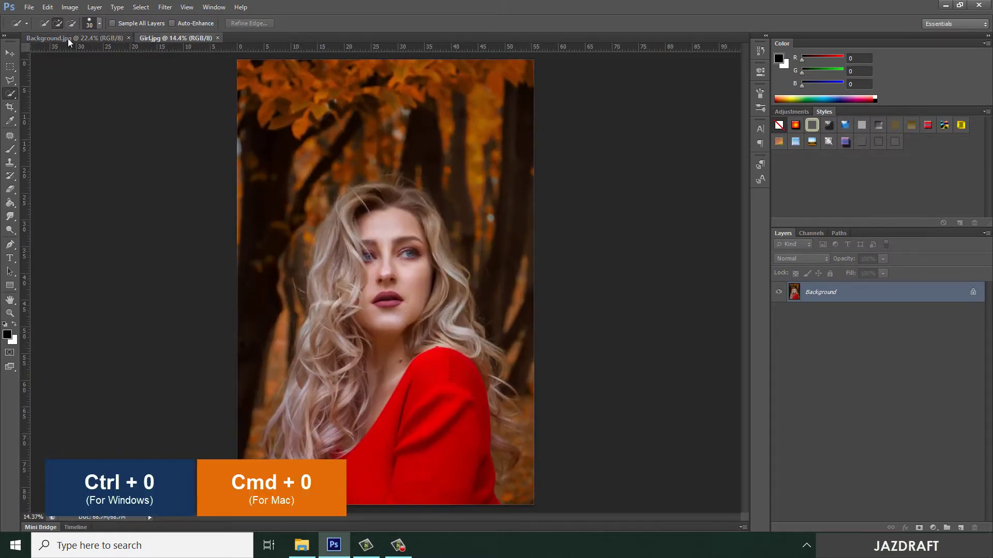
{"action": "left_click", "coordinate": [67, 39]}
{"action": "left_click", "coordinate": [166, 39]}
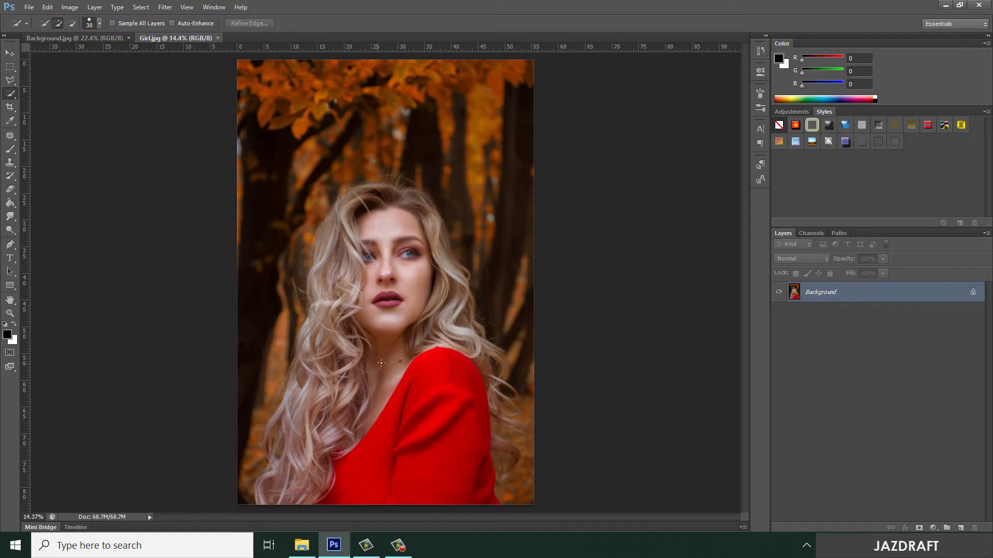
{"action": "right_click", "coordinate": [10, 94]}
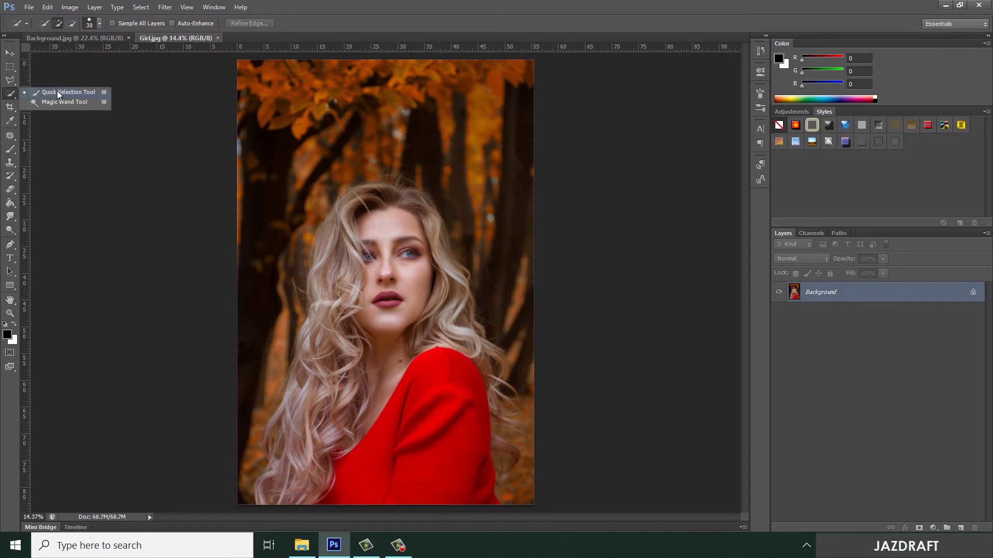
{"action": "right_click", "coordinate": [12, 96]}
{"action": "left_click", "coordinate": [60, 94]}
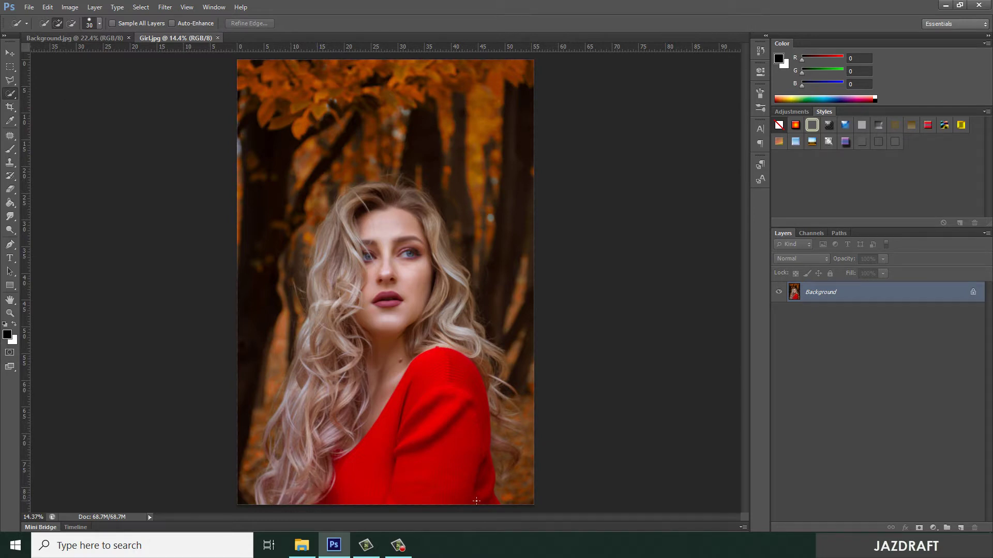
Paint a quick selection over the red sweater, neck, face and both sides of the hair.
{"action": "left_click_drag", "start_coordinate": [468, 411], "coordinate": [465, 377]}
{"action": "mouse_move", "coordinate": [397, 353]}
{"action": "left_mouse_down"}
{"action": "mouse_move", "coordinate": [415, 305]}
{"action": "mouse_move", "coordinate": [474, 338]}
{"action": "mouse_move", "coordinate": [417, 204]}
{"action": "mouse_move", "coordinate": [396, 191]}
{"action": "mouse_move", "coordinate": [346, 194]}
{"action": "mouse_move", "coordinate": [327, 224]}
{"action": "mouse_move", "coordinate": [324, 288]}
{"action": "left_mouse_up"}
{"action": "mouse_move", "coordinate": [325, 324]}
{"action": "left_mouse_down"}
{"action": "mouse_move", "coordinate": [306, 432]}
{"action": "mouse_move", "coordinate": [273, 475]}
{"action": "mouse_move", "coordinate": [273, 424]}
{"action": "left_mouse_up"}
{"action": "left_click_drag", "start_coordinate": [446, 245], "coordinate": [461, 282]}
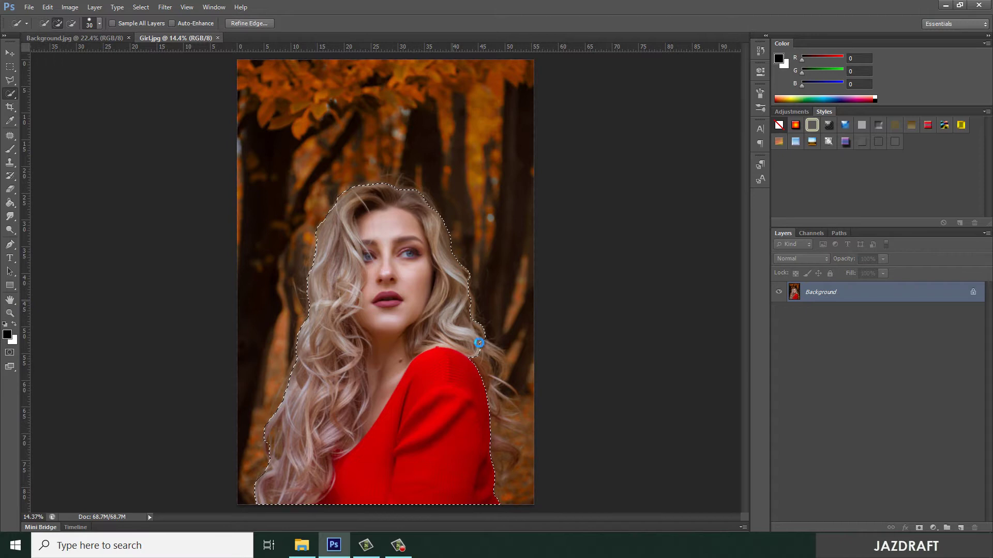
Extend the selection at the right shoulder and subtract stray background beside the right hair edge.
{"action": "mouse_move", "coordinate": [479, 343]}
{"action": "left_mouse_down"}
{"action": "mouse_move", "coordinate": [505, 363]}
{"action": "mouse_move", "coordinate": [497, 407]}
{"action": "mouse_move", "coordinate": [491, 386]}
{"action": "mouse_move", "coordinate": [497, 418]}
{"action": "mouse_move", "coordinate": [504, 446]}
{"action": "left_mouse_up"}
{"action": "key", "text": "alt"}
{"action": "mouse_move", "coordinate": [525, 373]}
{"action": "left_mouse_down"}
{"action": "mouse_move", "coordinate": [512, 354]}
{"action": "mouse_move", "coordinate": [526, 390]}
{"action": "mouse_move", "coordinate": [526, 470]}
{"action": "left_mouse_up"}
{"action": "left_click", "coordinate": [520, 369]}
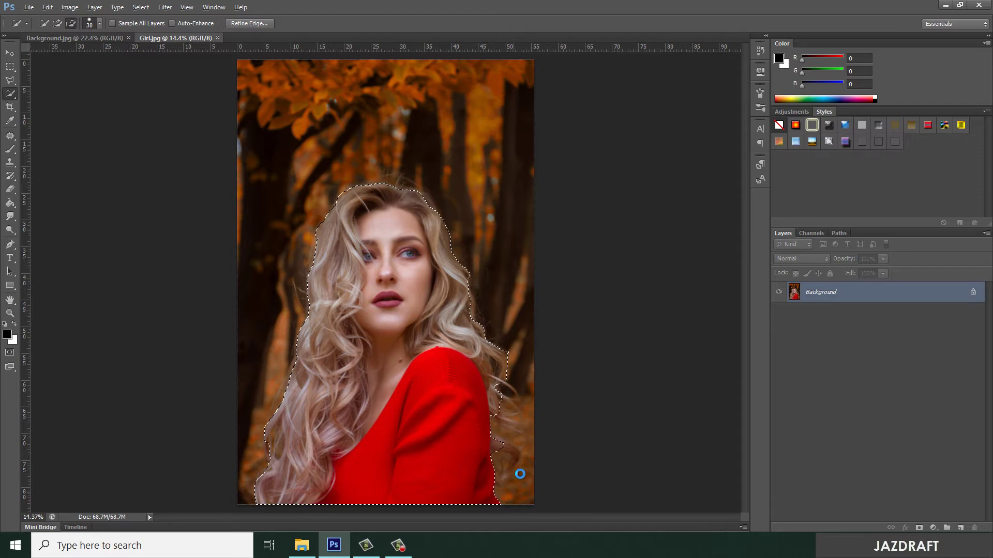
{"action": "left_click", "coordinate": [511, 457], "text": "alt"}
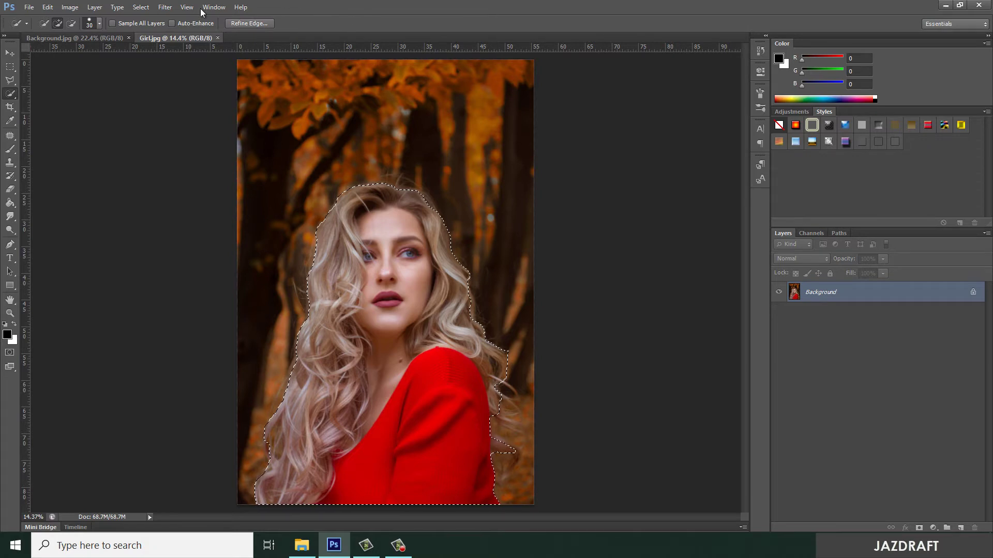
{"action": "left_click", "coordinate": [140, 7]}
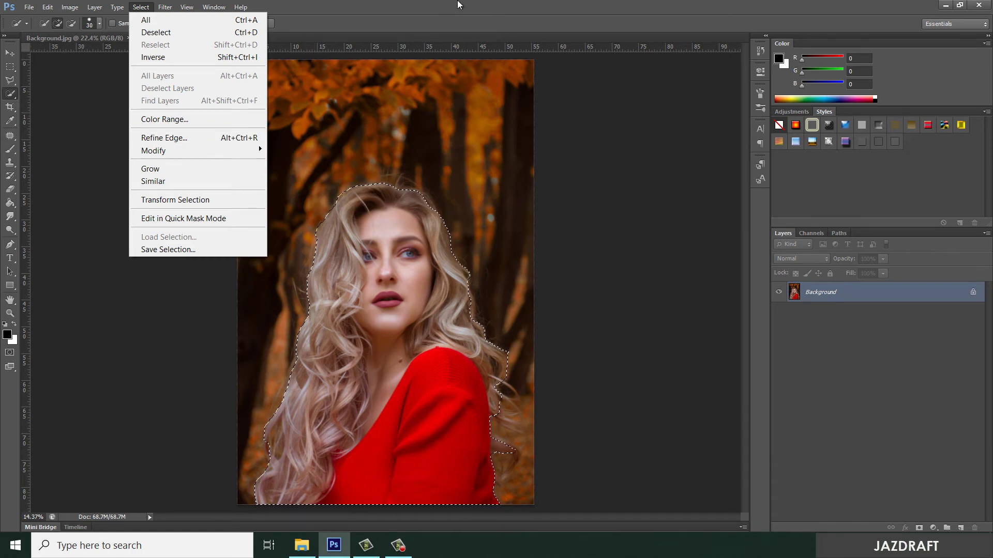
Open Refine Edge with the On Black view and a 10 px radius.
{"action": "key", "text": "Escape"}
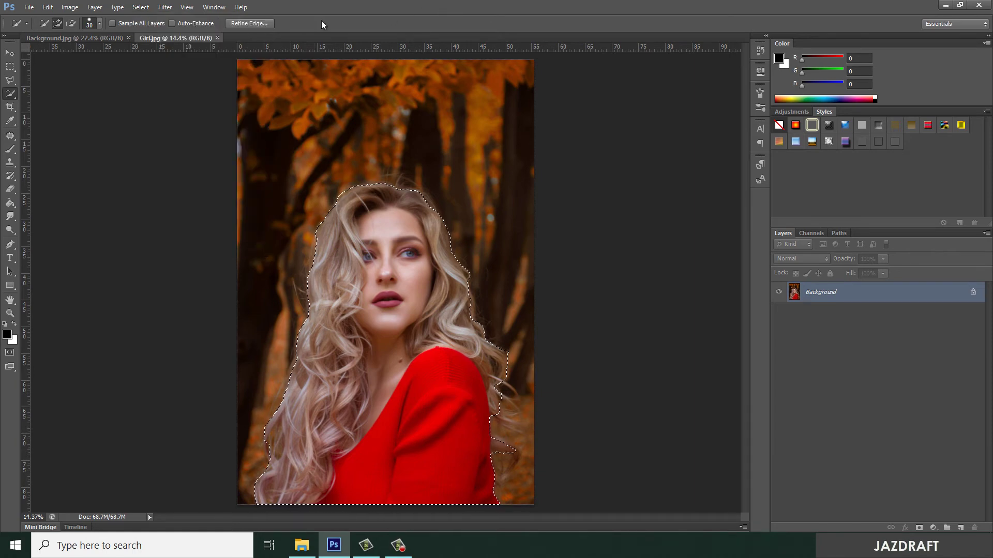
{"action": "left_click", "coordinate": [239, 24]}
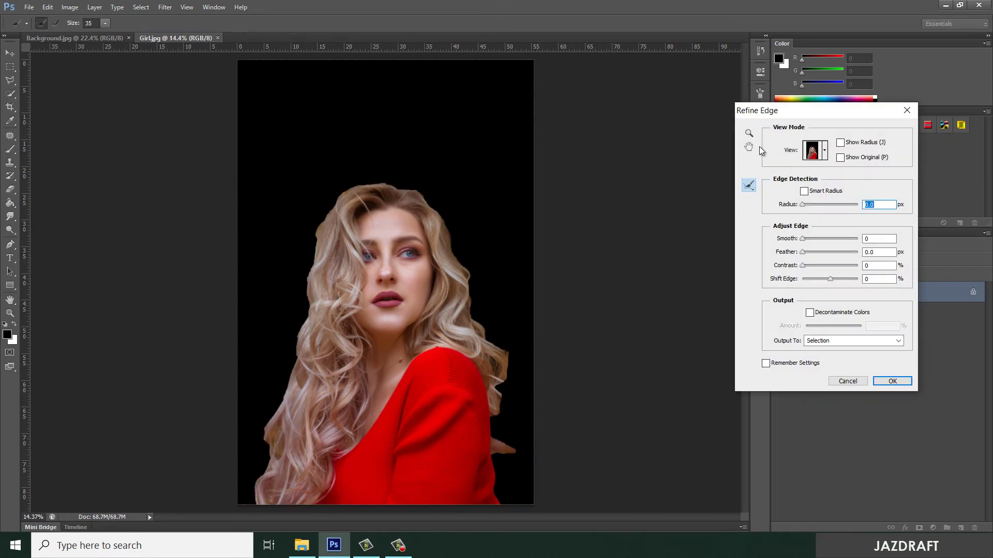
{"action": "left_click_drag", "start_coordinate": [814, 107], "coordinate": [659, 111]}
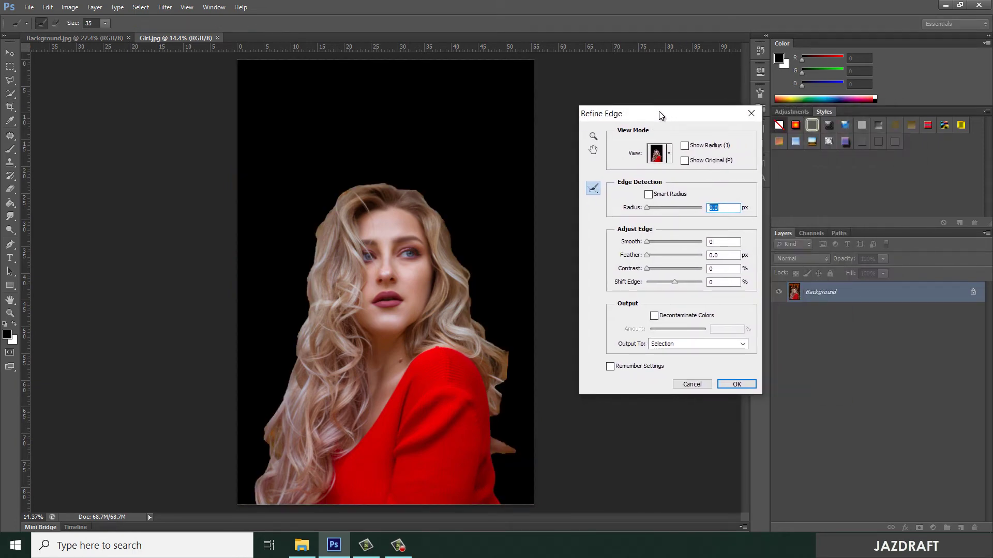
{"action": "left_click", "coordinate": [669, 154]}
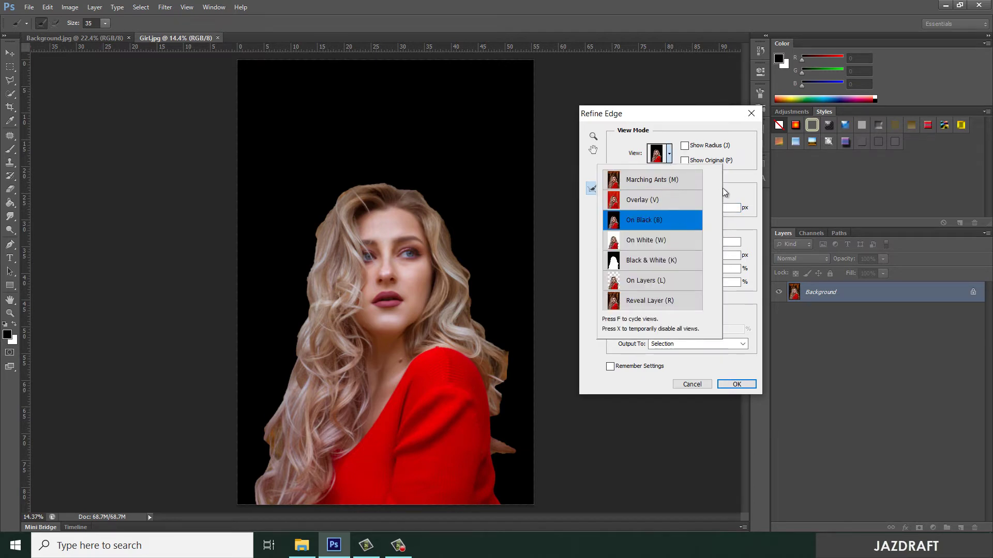
{"action": "left_click", "coordinate": [648, 220]}
{"action": "left_click_drag", "start_coordinate": [734, 210], "coordinate": [714, 212]}
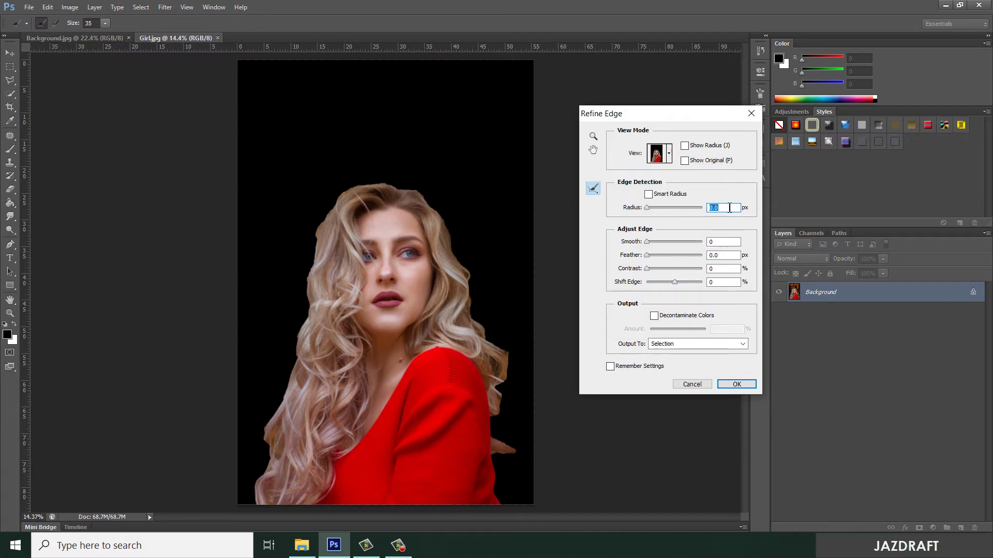
{"action": "type", "text": "10"}
Set the refine brush size to 200 and brush along the top of the hair.
{"action": "left_click", "coordinate": [91, 24]}
{"action": "type", "text": "200"}
{"action": "mouse_move", "coordinate": [355, 190]}
{"action": "left_mouse_down"}
{"action": "mouse_move", "coordinate": [411, 193]}
{"action": "mouse_move", "coordinate": [435, 216]}
{"action": "mouse_move", "coordinate": [464, 278]}
{"action": "mouse_move", "coordinate": [467, 318]}
{"action": "mouse_move", "coordinate": [505, 356]}
{"action": "mouse_move", "coordinate": [501, 368]}
{"action": "mouse_move", "coordinate": [485, 357]}
{"action": "mouse_move", "coordinate": [496, 384]}
{"action": "mouse_move", "coordinate": [501, 364]}
{"action": "mouse_move", "coordinate": [480, 353]}
{"action": "mouse_move", "coordinate": [499, 397]}
{"action": "mouse_move", "coordinate": [496, 416]}
{"action": "mouse_move", "coordinate": [489, 413]}
{"action": "mouse_move", "coordinate": [513, 431]}
{"action": "mouse_move", "coordinate": [488, 428]}
{"action": "mouse_move", "coordinate": [520, 462]}
{"action": "mouse_move", "coordinate": [490, 468]}
{"action": "left_mouse_up"}
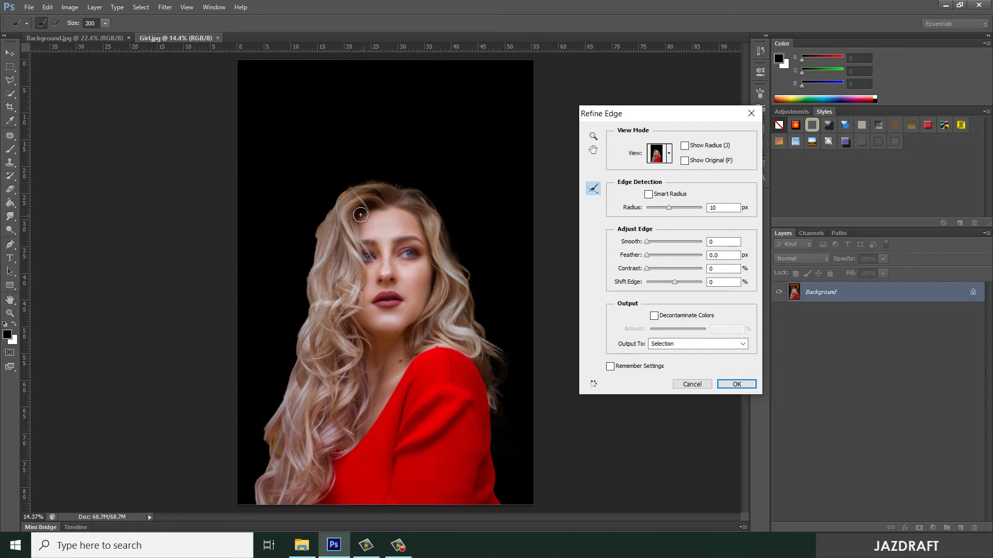
Brush down and back up the left hair edge to remove the orange fringe.
{"action": "mouse_move", "coordinate": [344, 196]}
{"action": "left_mouse_down"}
{"action": "mouse_move", "coordinate": [319, 238]}
{"action": "mouse_move", "coordinate": [288, 397]}
{"action": "mouse_move", "coordinate": [265, 432]}
{"action": "mouse_move", "coordinate": [286, 410]}
{"action": "mouse_move", "coordinate": [272, 455]}
{"action": "mouse_move", "coordinate": [283, 431]}
{"action": "mouse_move", "coordinate": [285, 454]}
{"action": "mouse_move", "coordinate": [273, 467]}
{"action": "mouse_move", "coordinate": [267, 456]}
{"action": "mouse_move", "coordinate": [262, 482]}
{"action": "left_mouse_up"}
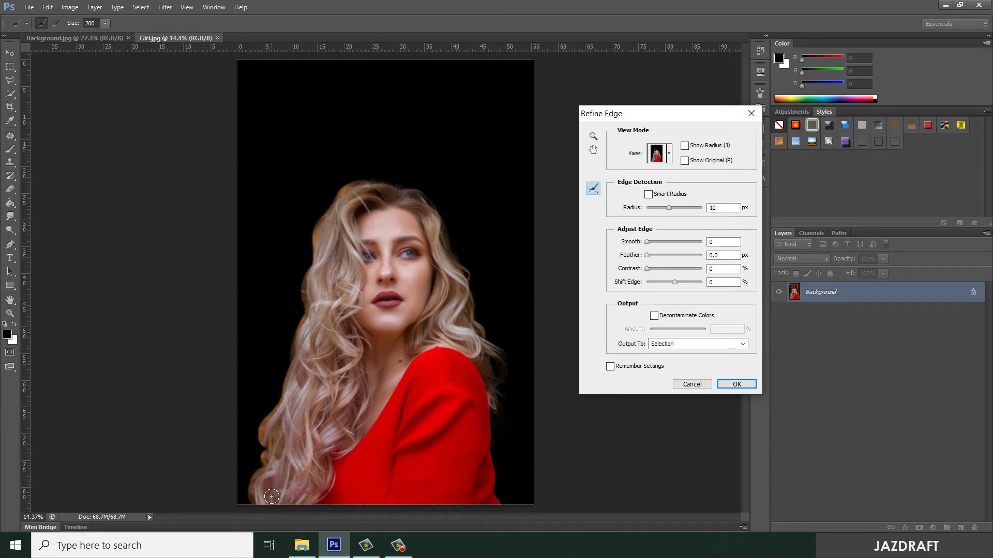
{"action": "mouse_move", "coordinate": [303, 459]}
{"action": "left_mouse_down"}
{"action": "mouse_move", "coordinate": [365, 264]}
{"action": "mouse_move", "coordinate": [356, 181]}
{"action": "mouse_move", "coordinate": [341, 209]}
{"action": "mouse_move", "coordinate": [371, 233]}
{"action": "left_mouse_up"}
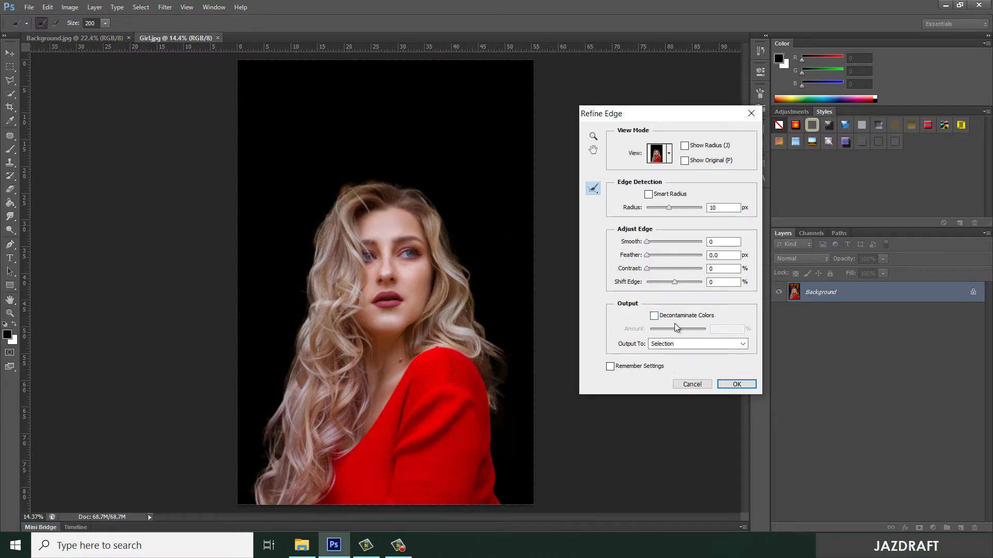
Turn on Decontaminate Colors, output to New Layer with Layer Mask, and apply Refine Edge.
{"action": "left_click", "coordinate": [654, 316]}
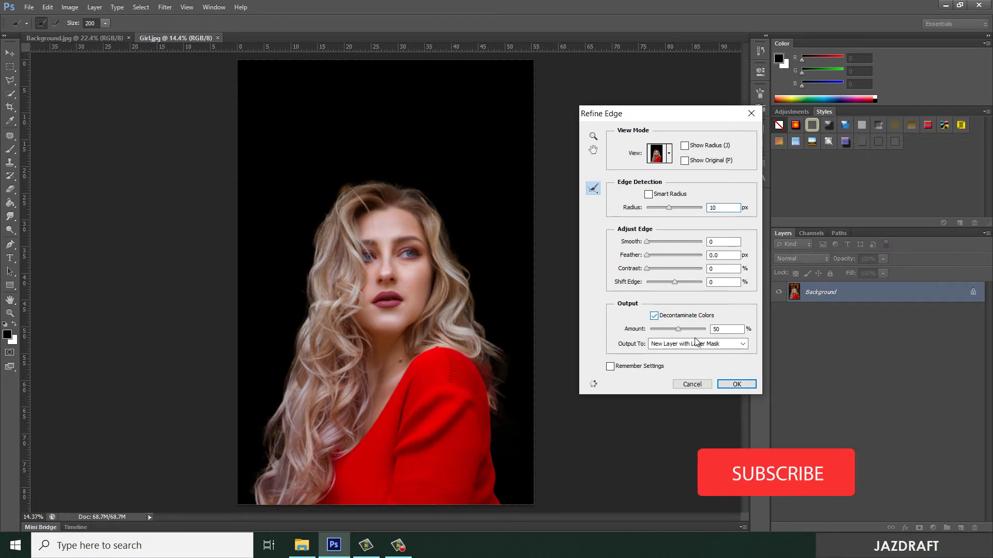
{"action": "left_click", "coordinate": [675, 345]}
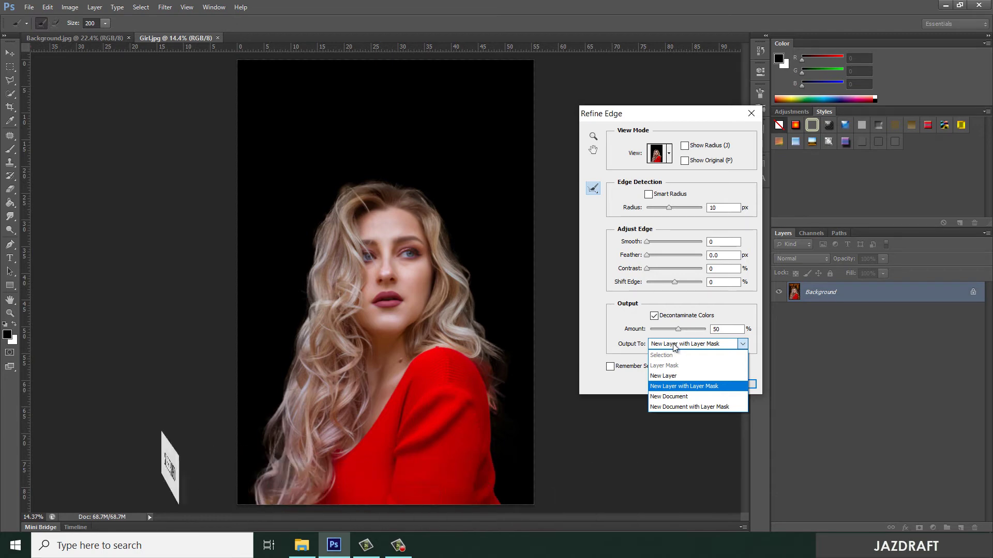
{"action": "left_click", "coordinate": [696, 344]}
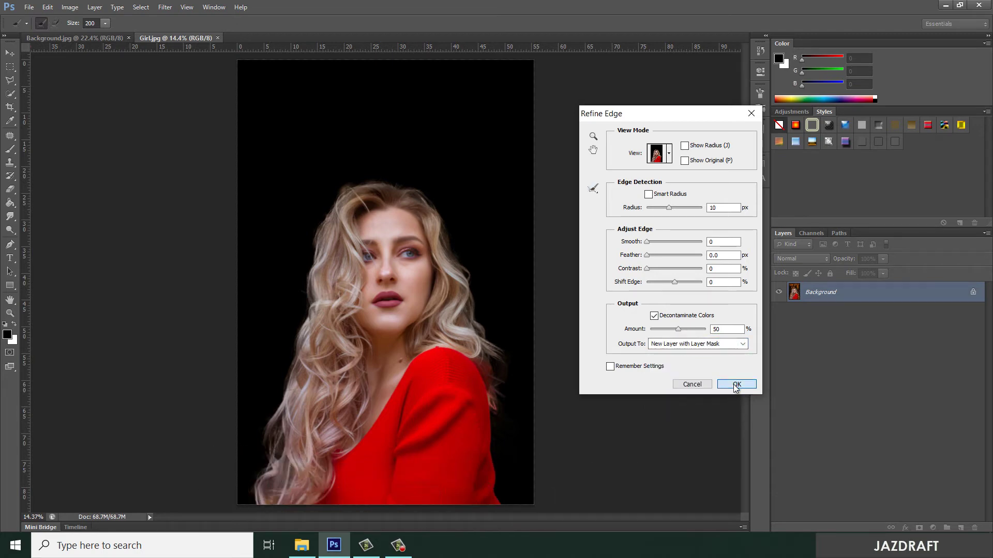
{"action": "left_click", "coordinate": [734, 384]}
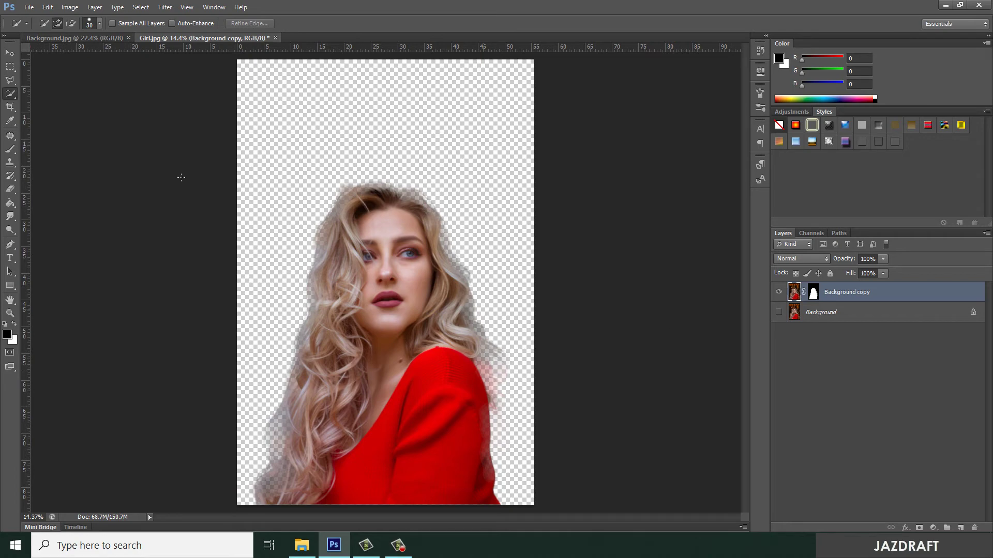
Move the cut-out woman layer into the Background.jpg document.
{"action": "left_click", "coordinate": [8, 52]}
{"action": "left_click_drag", "start_coordinate": [401, 238], "coordinate": [380, 218]}
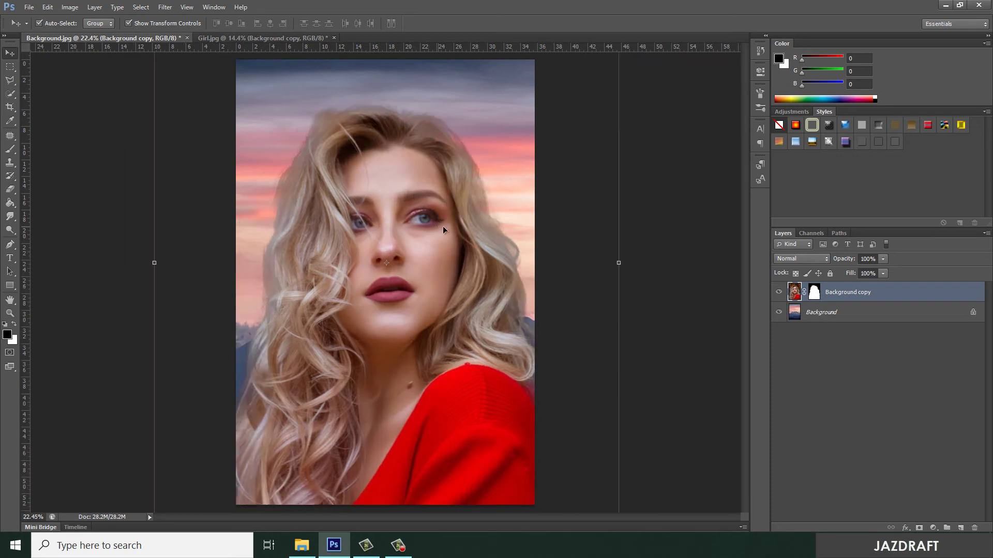
{"action": "key", "text": "ctrl+minus"}
{"action": "key", "text": "ctrl+minus"}
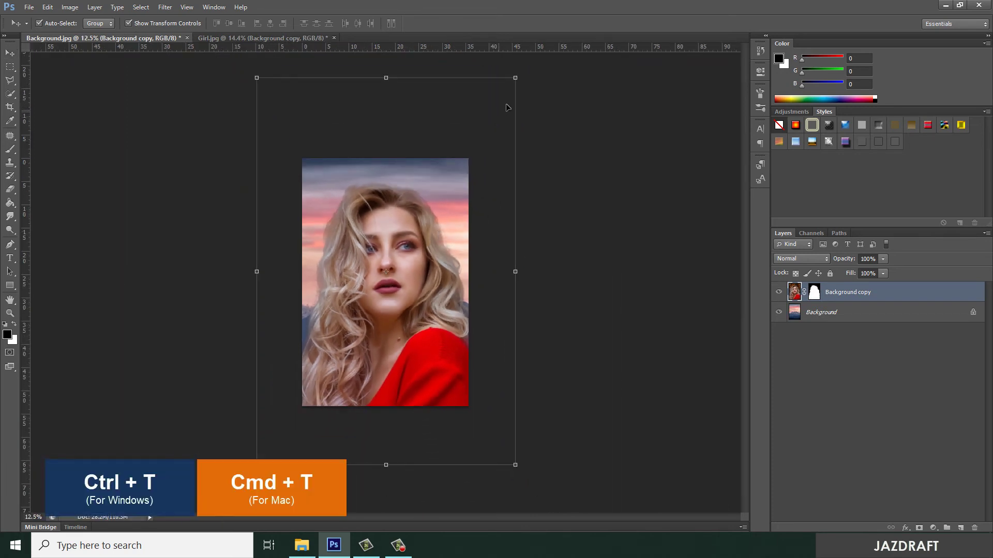
Scale the woman to 70.05% and shift her slightly right, then commit.
{"action": "key", "text": "ctrl+t"}
{"action": "left_click_drag", "start_coordinate": [518, 75], "coordinate": [467, 124]}
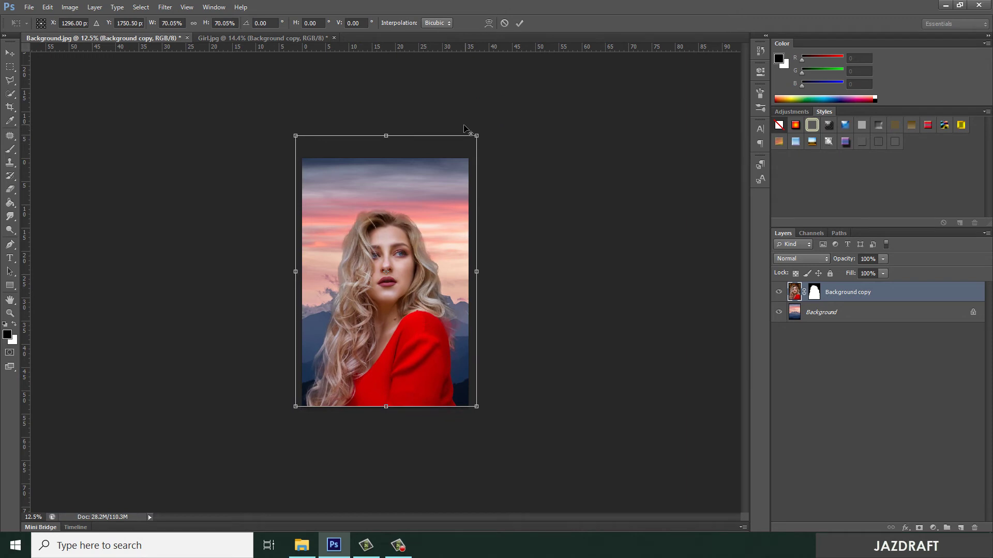
{"action": "left_click_drag", "start_coordinate": [373, 265], "coordinate": [393, 265]}
{"action": "left_click", "coordinate": [519, 23]}
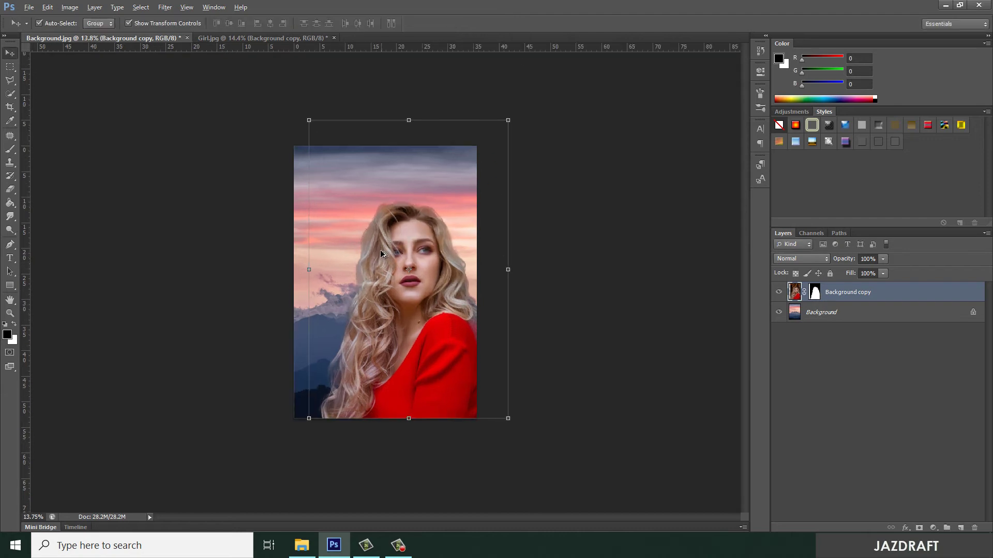
{"action": "scroll", "coordinate": [387, 238], "scroll_direction": "up", "scroll_amount": 4}
{"action": "key", "text": "alt"}
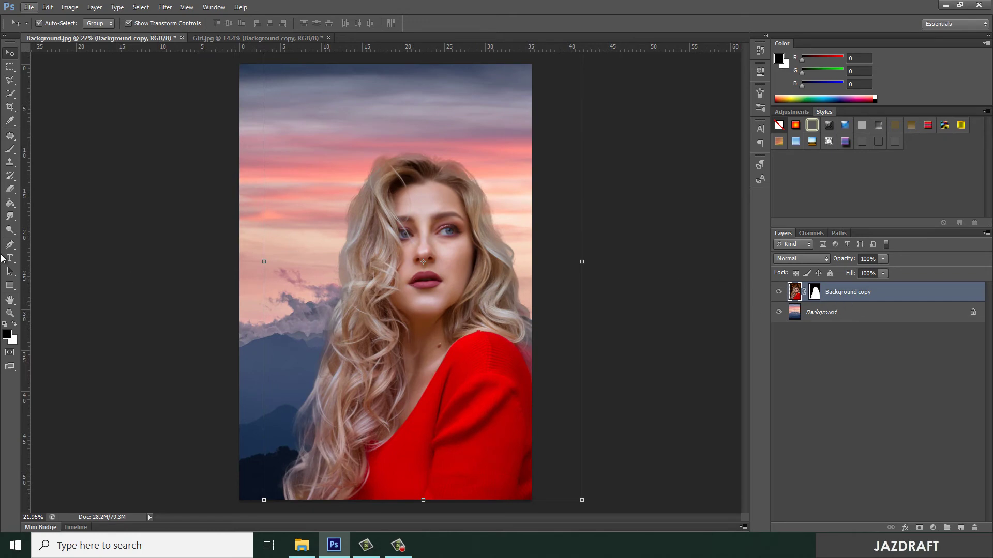
Set the Eraser to 300 px with 0% hardness, then bring up the new adjustment layer list.
{"action": "left_click", "coordinate": [17, 188]}
{"action": "left_click", "coordinate": [76, 192]}
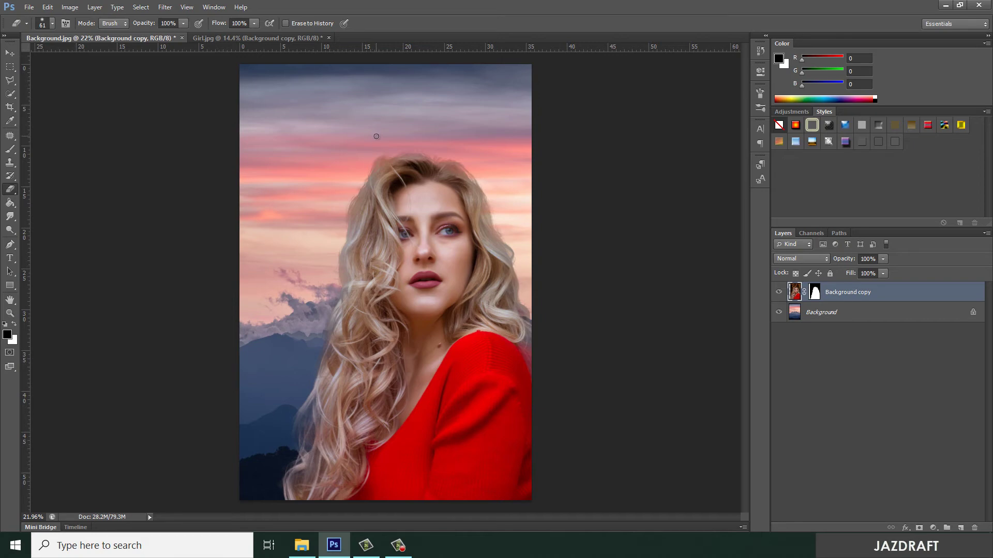
{"action": "key", "text": "bracketright"}
{"action": "key", "text": "bracketright"}
{"action": "key", "text": "bracketright"}
{"action": "key", "text": "bracketright"}
{"action": "key", "text": "bracketright"}
{"action": "key", "text": "bracketright"}
{"action": "key", "text": "bracketright"}
{"action": "right_click", "coordinate": [350, 124]}
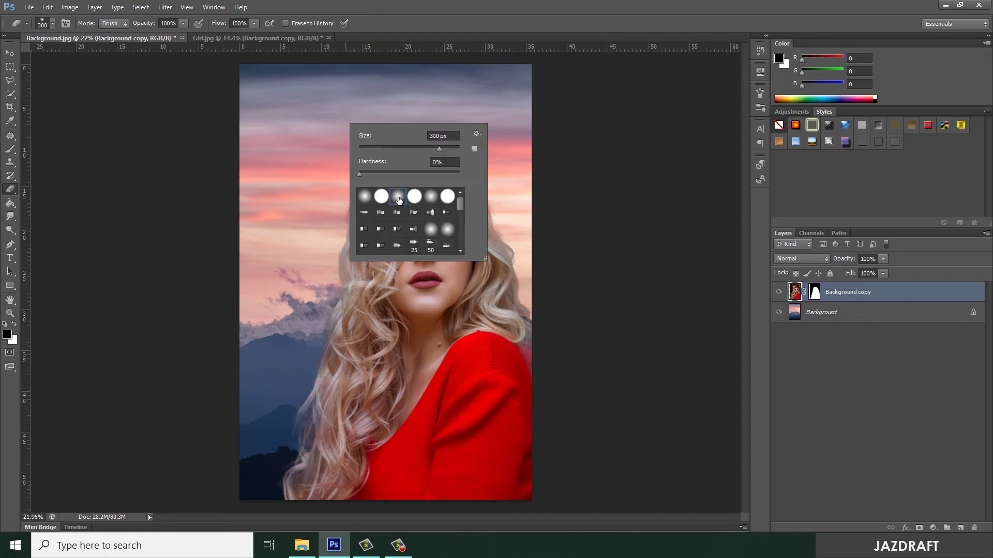
{"action": "key", "text": "Return"}
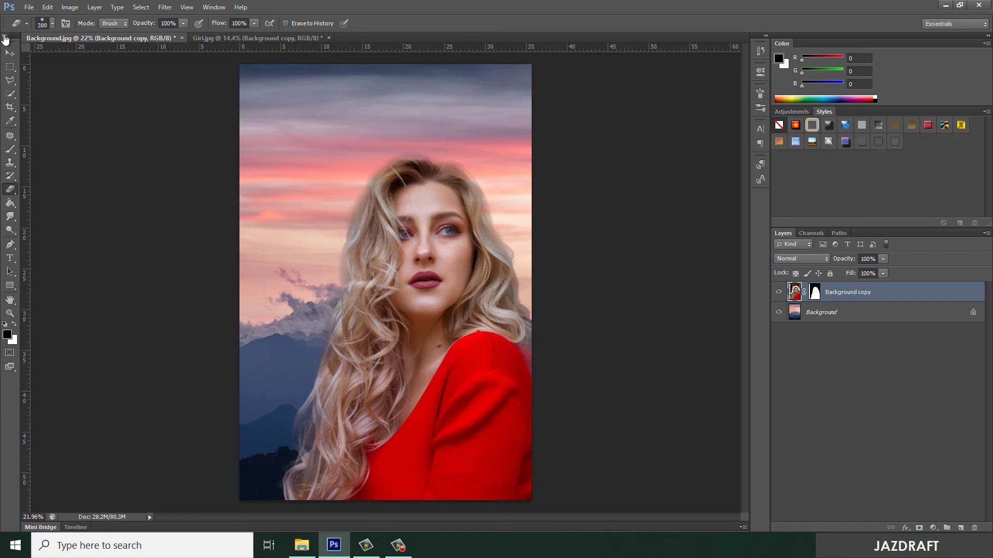
{"action": "left_click", "coordinate": [10, 53]}
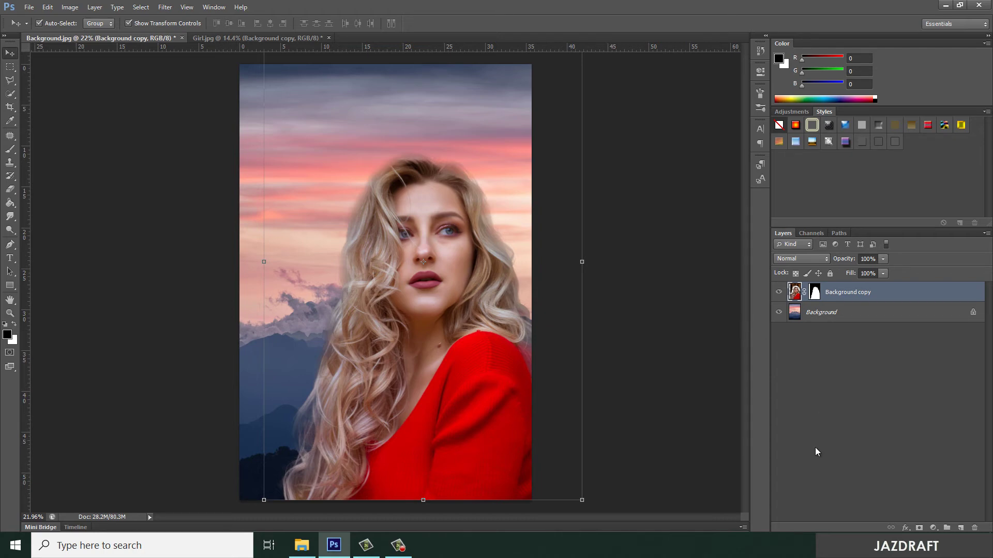
{"action": "left_click", "coordinate": [933, 529]}
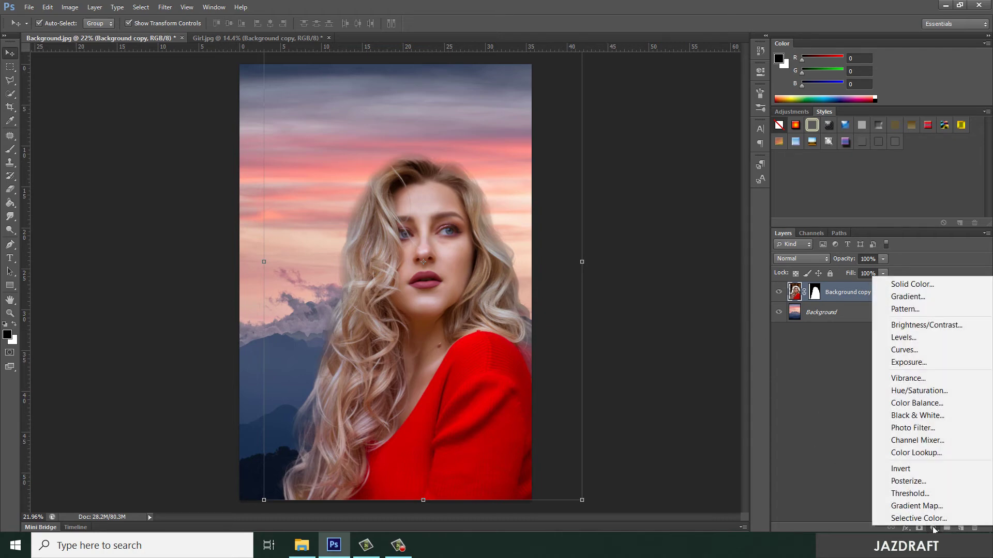
Add a Curves adjustment and set its shadow target from the darkest background tone.
{"action": "left_click", "coordinate": [909, 351]}
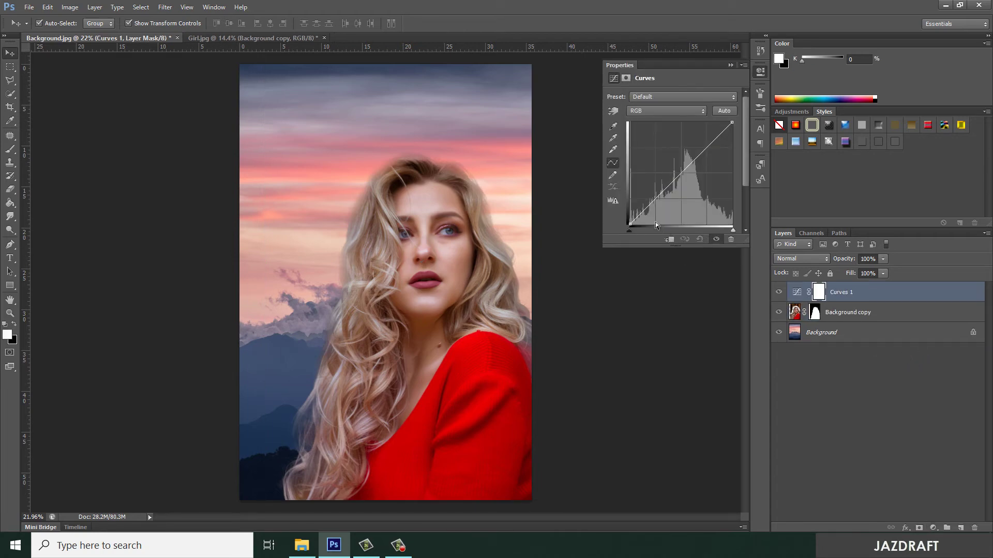
{"action": "double_click", "coordinate": [612, 126]}
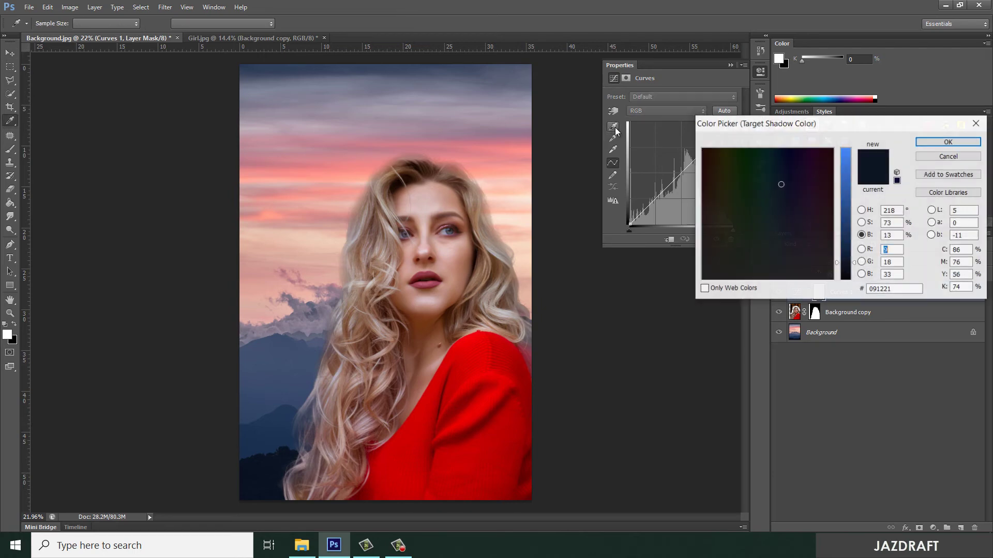
{"action": "left_click_drag", "start_coordinate": [948, 130], "coordinate": [825, 350]}
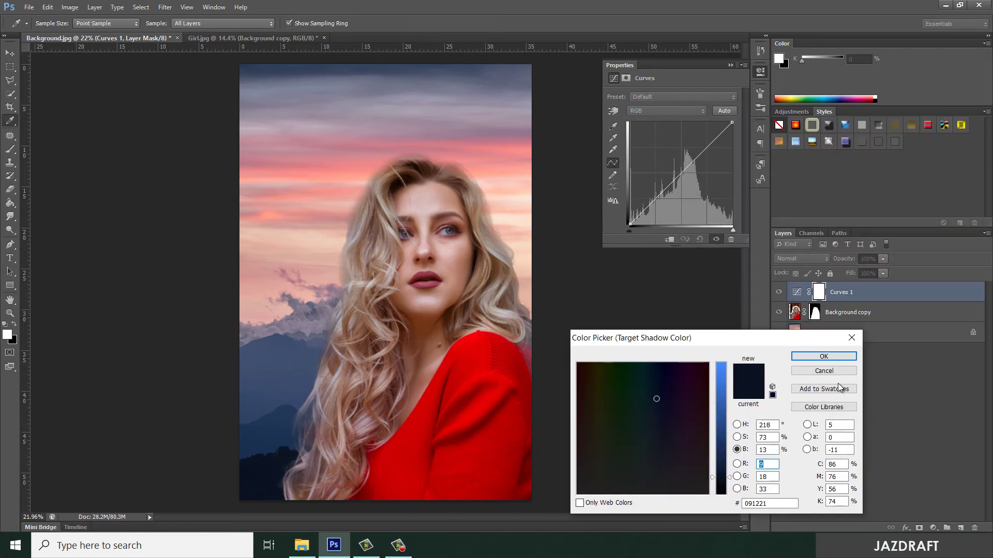
{"action": "left_click", "coordinate": [819, 374]}
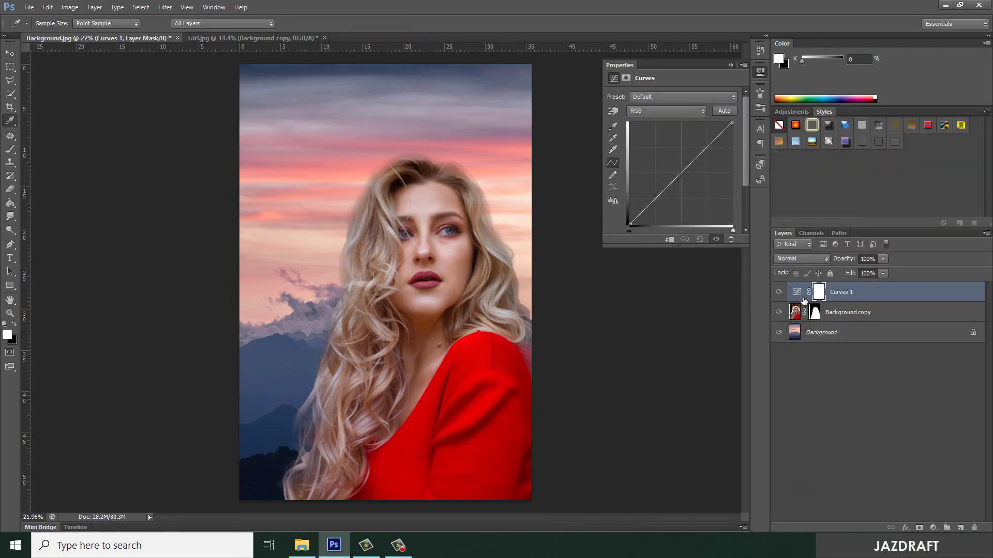
{"action": "left_click", "coordinate": [796, 292]}
{"action": "double_click", "coordinate": [613, 127]}
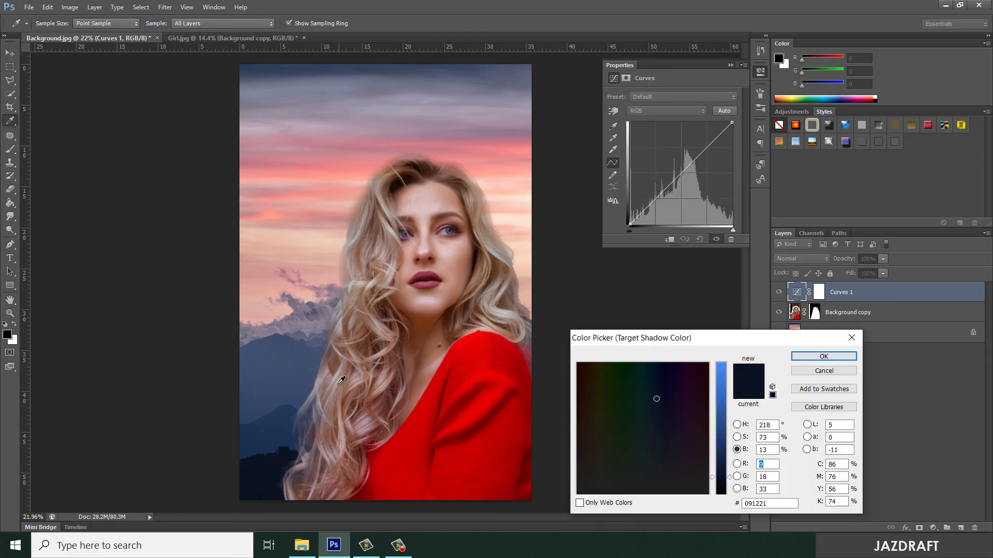
{"action": "left_click", "coordinate": [266, 468]}
{"action": "left_click", "coordinate": [823, 356]}
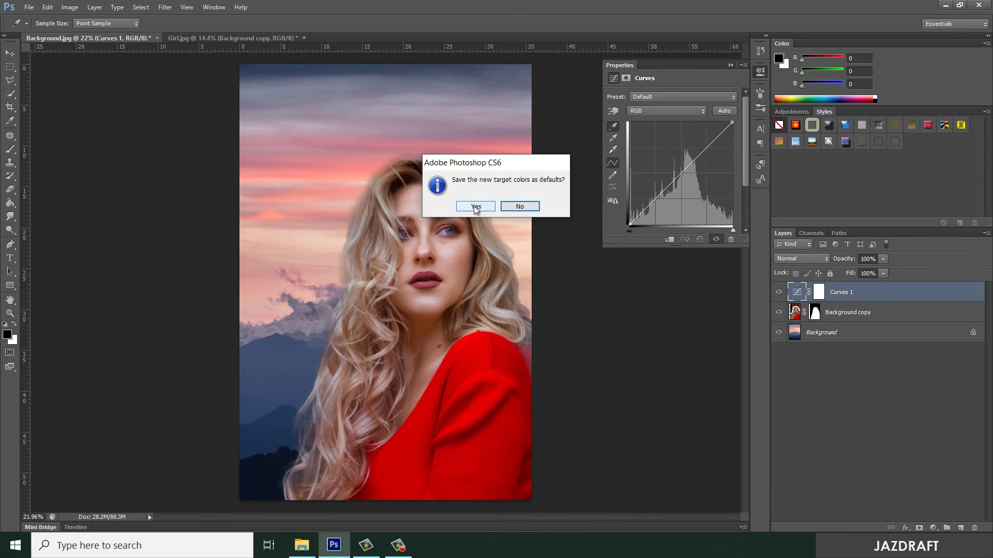
{"action": "left_click", "coordinate": [475, 207]}
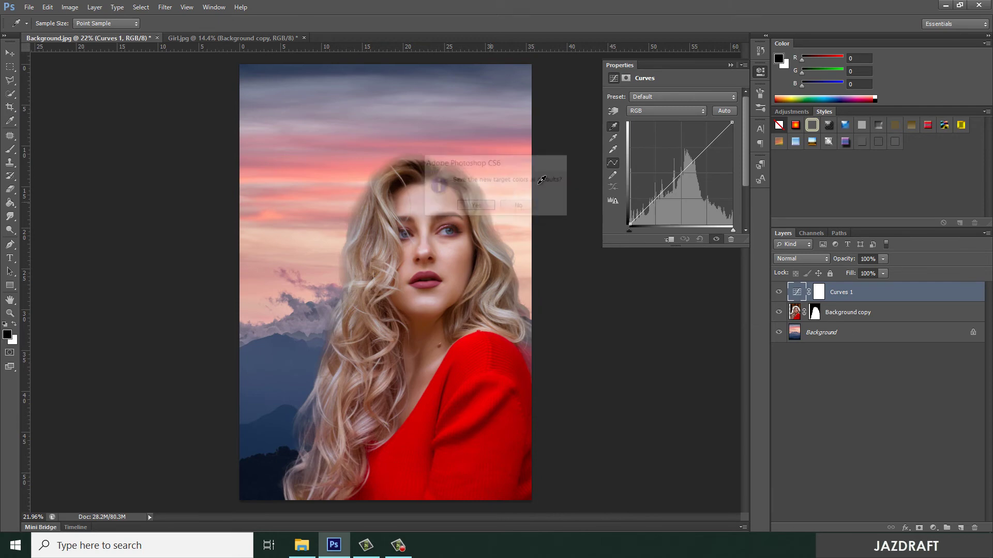
Sample the Curves midtone target from the sky and the highlight target from the image.
{"action": "double_click", "coordinate": [614, 139]}
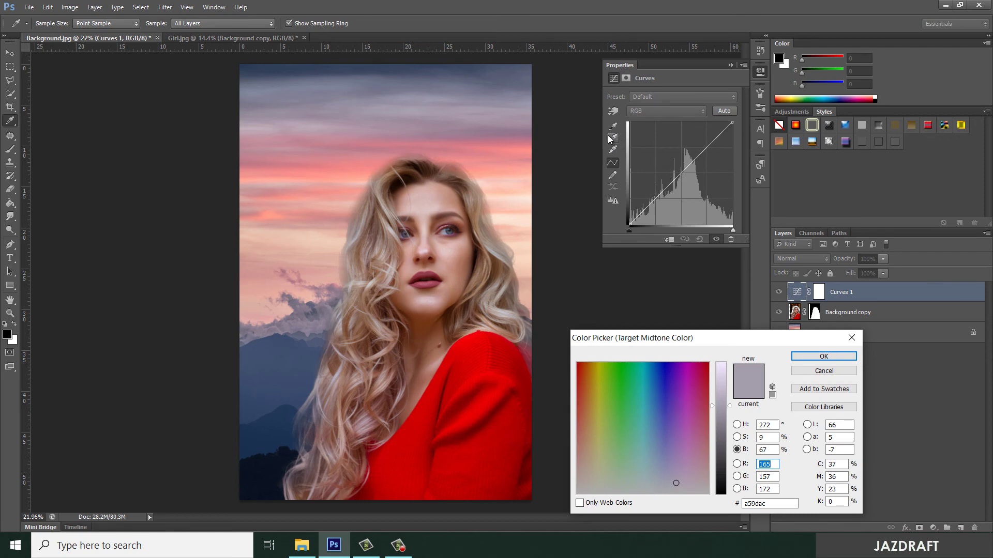
{"action": "left_click", "coordinate": [519, 111]}
{"action": "left_click", "coordinate": [823, 356]}
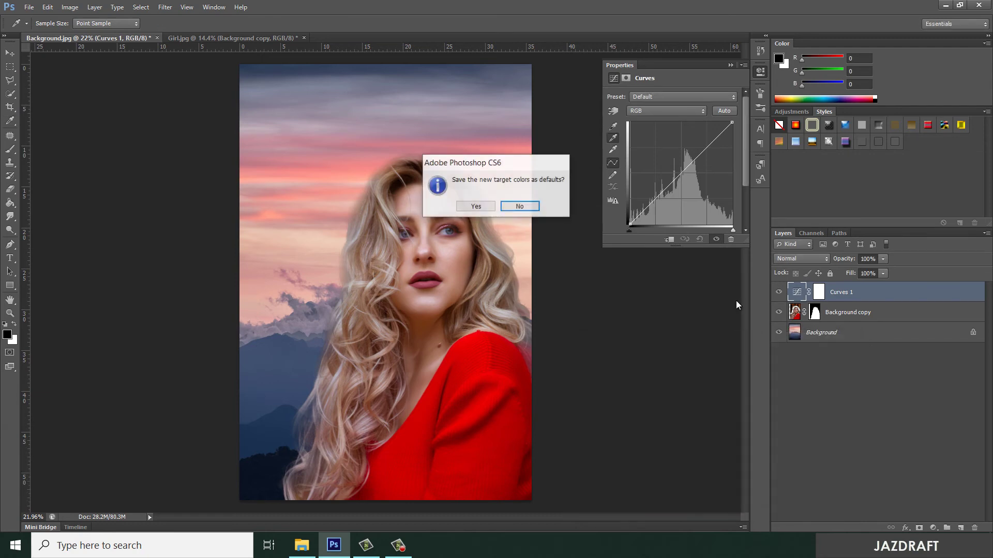
{"action": "left_click", "coordinate": [476, 206]}
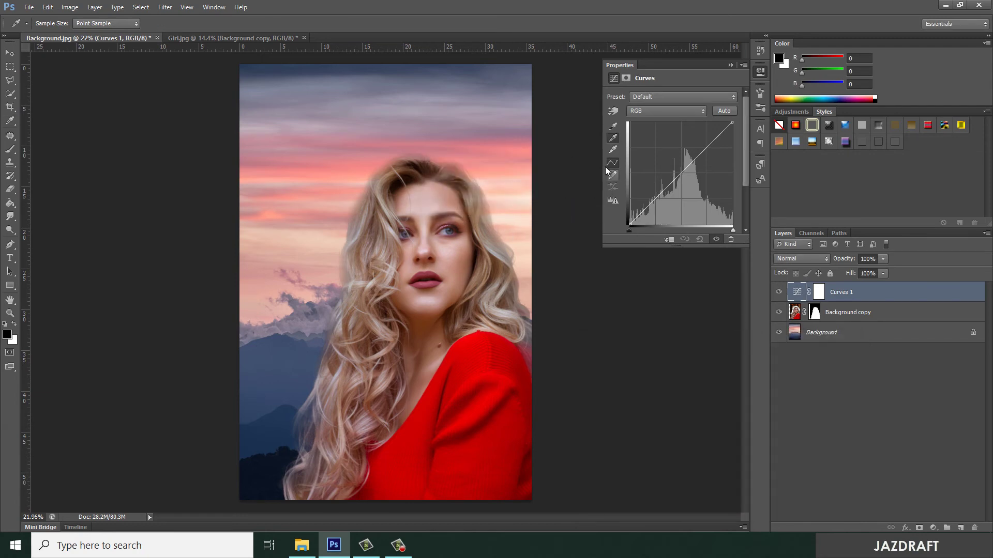
{"action": "double_click", "coordinate": [614, 150]}
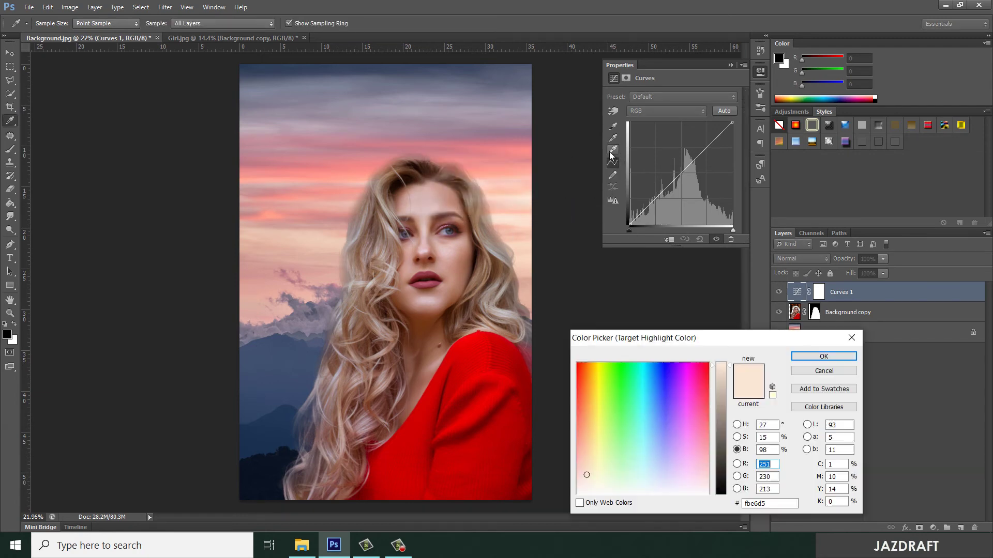
{"action": "left_click", "coordinate": [513, 214]}
{"action": "left_click", "coordinate": [823, 356]}
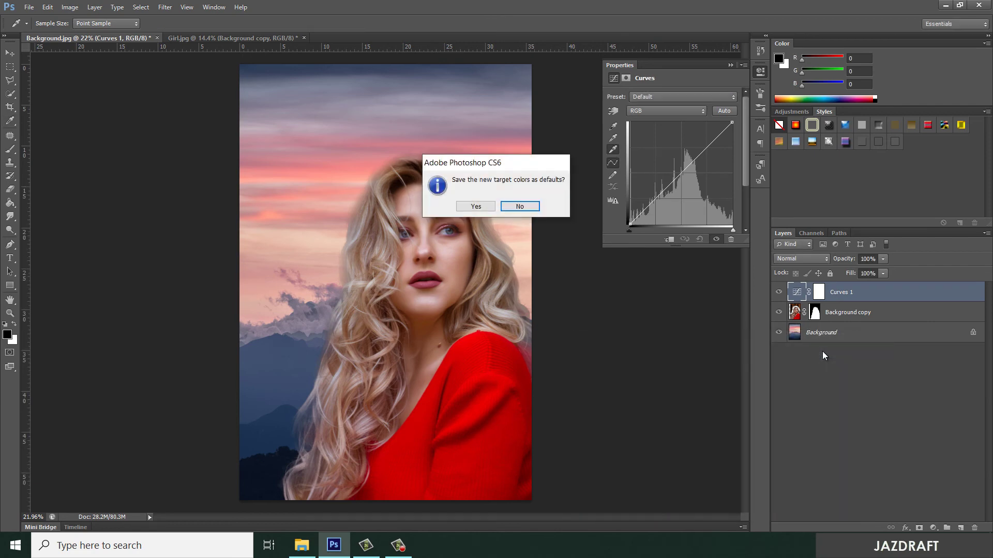
{"action": "left_click", "coordinate": [478, 208]}
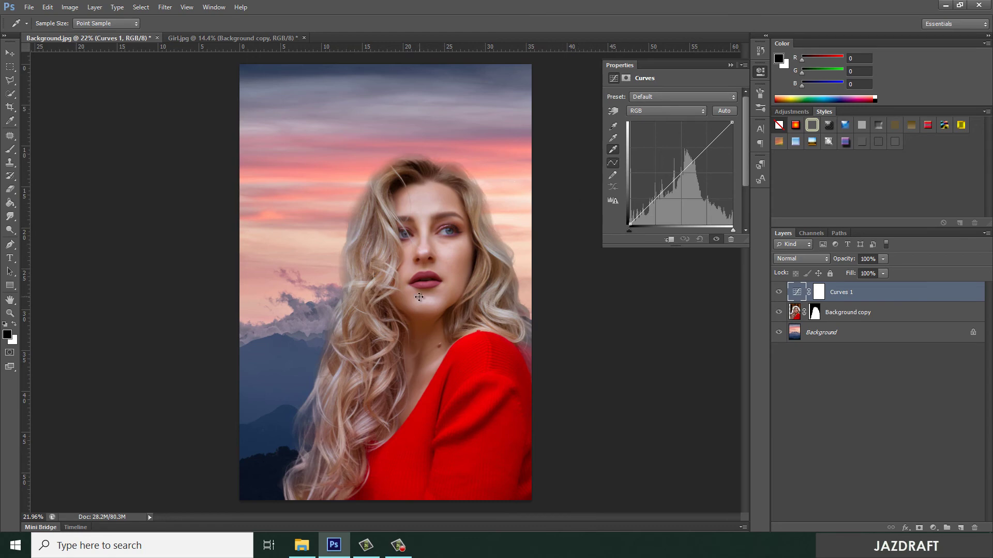
Set the Curves black point from the darkest hair and the grey point from face and hair.
{"action": "left_click", "coordinate": [618, 157]}
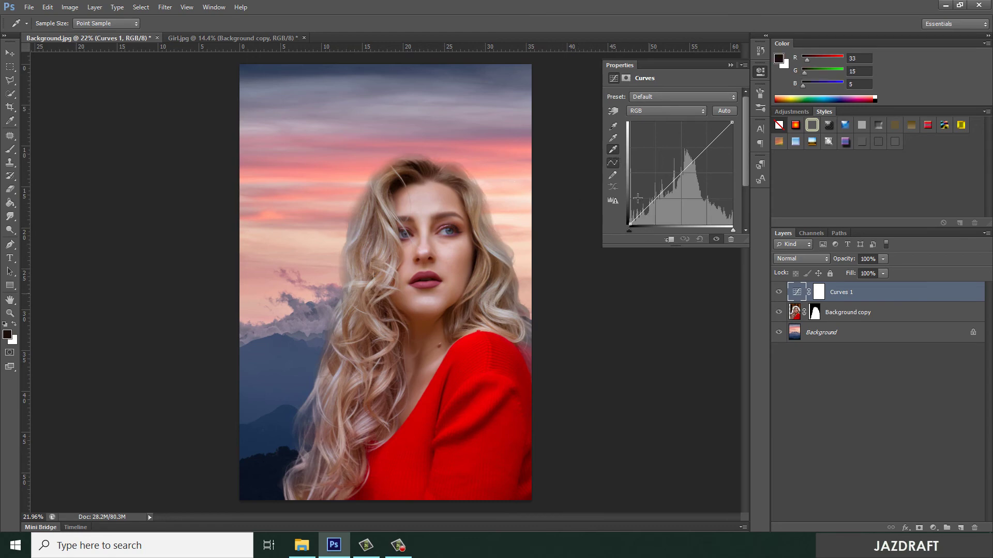
{"action": "left_click", "coordinate": [612, 128]}
{"action": "left_click", "coordinate": [402, 180]}
{"action": "left_click", "coordinate": [613, 139]}
{"action": "left_click", "coordinate": [455, 252]}
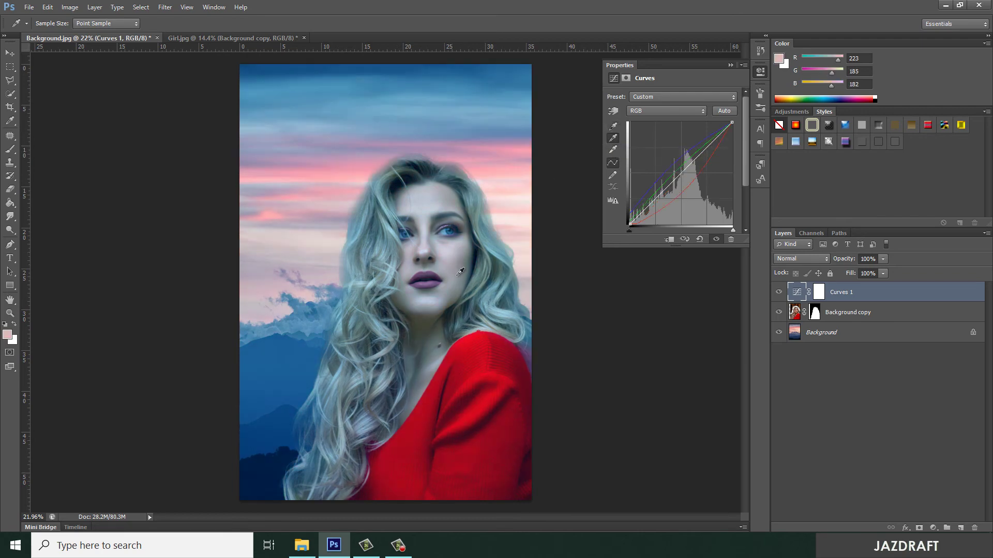
{"action": "left_click", "coordinate": [503, 255]}
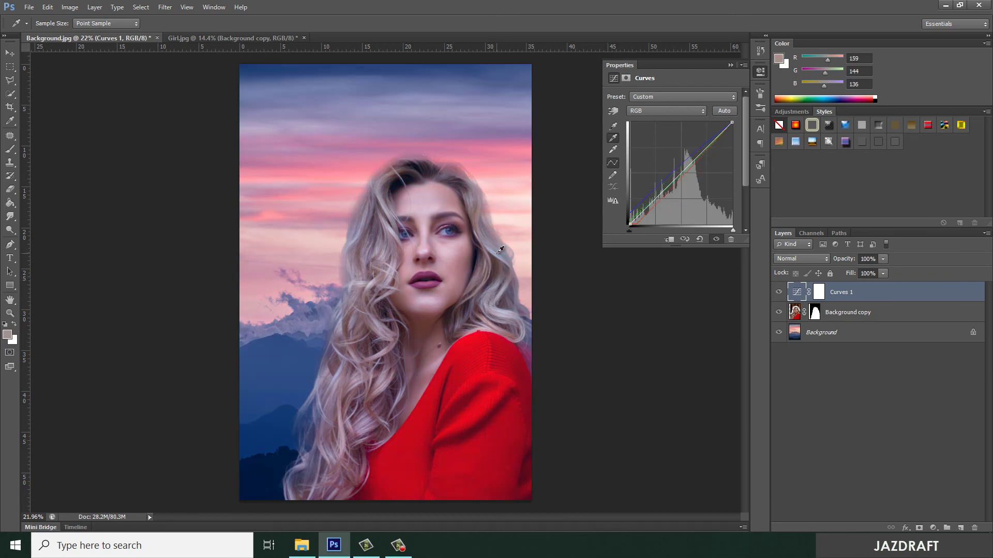
Set the white point by resampling the girl's face until the skin tones look natural.
{"action": "left_click", "coordinate": [613, 150]}
{"action": "left_click", "coordinate": [454, 253]}
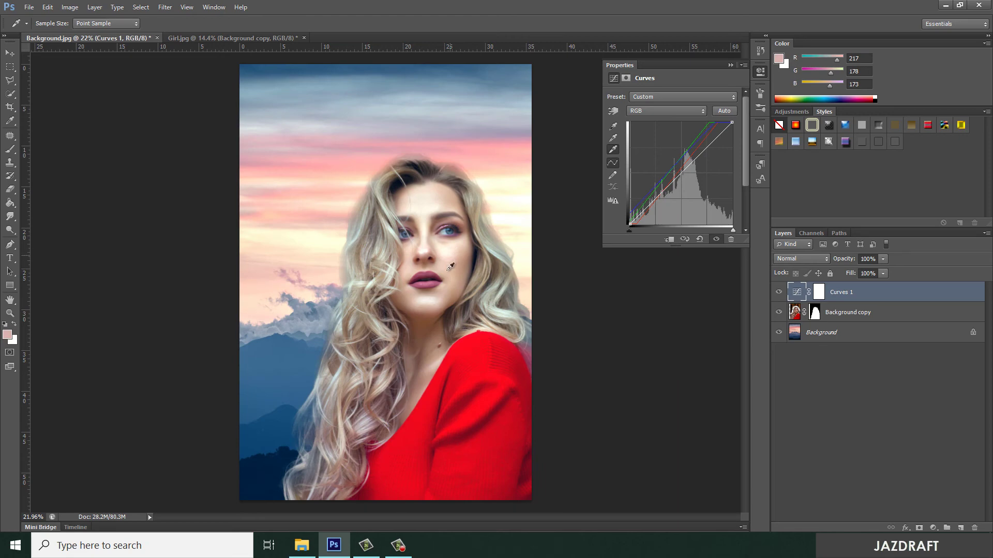
{"action": "left_click", "coordinate": [434, 366]}
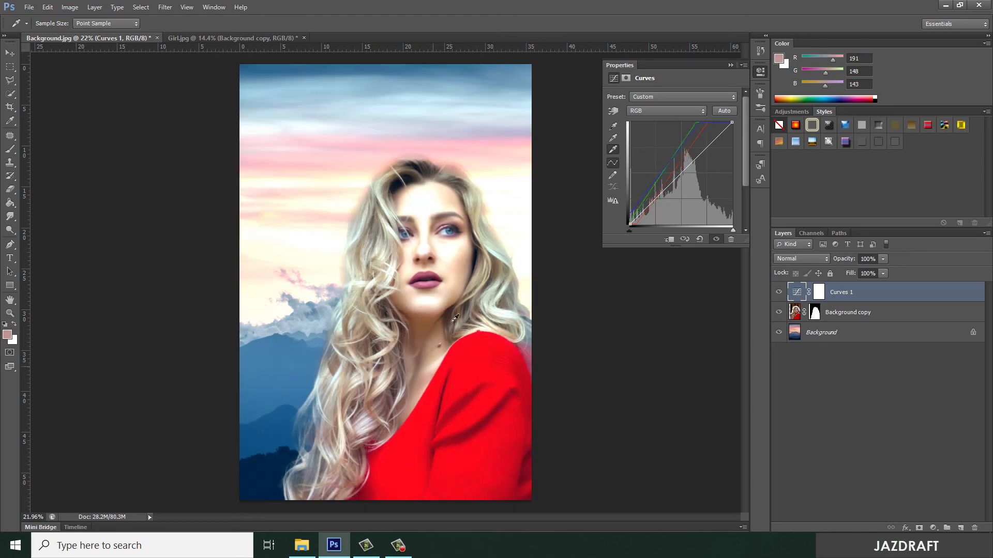
{"action": "left_click", "coordinate": [464, 265]}
{"action": "left_click", "coordinate": [461, 260]}
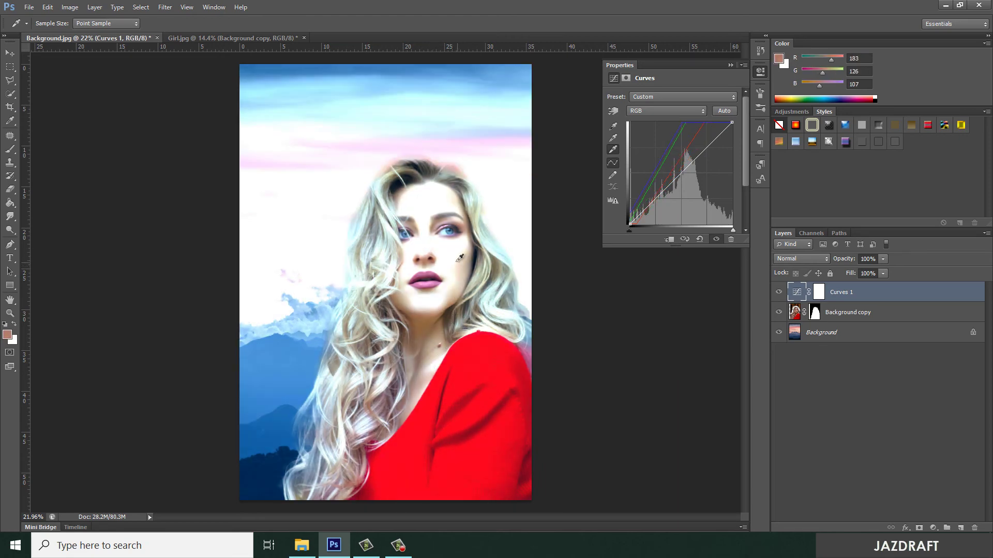
{"action": "left_click", "coordinate": [457, 249]}
{"action": "left_click", "coordinate": [445, 248]}
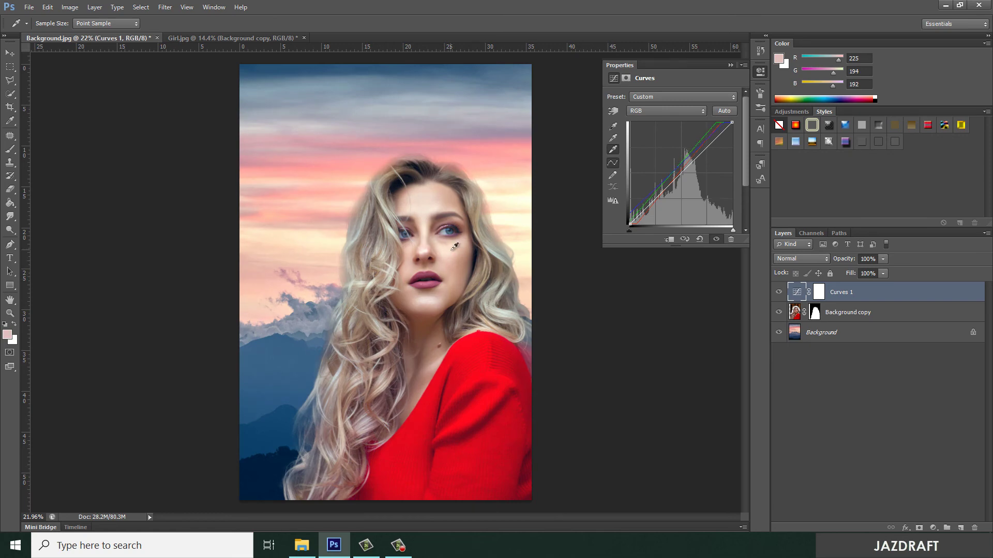
{"action": "left_click", "coordinate": [731, 65]}
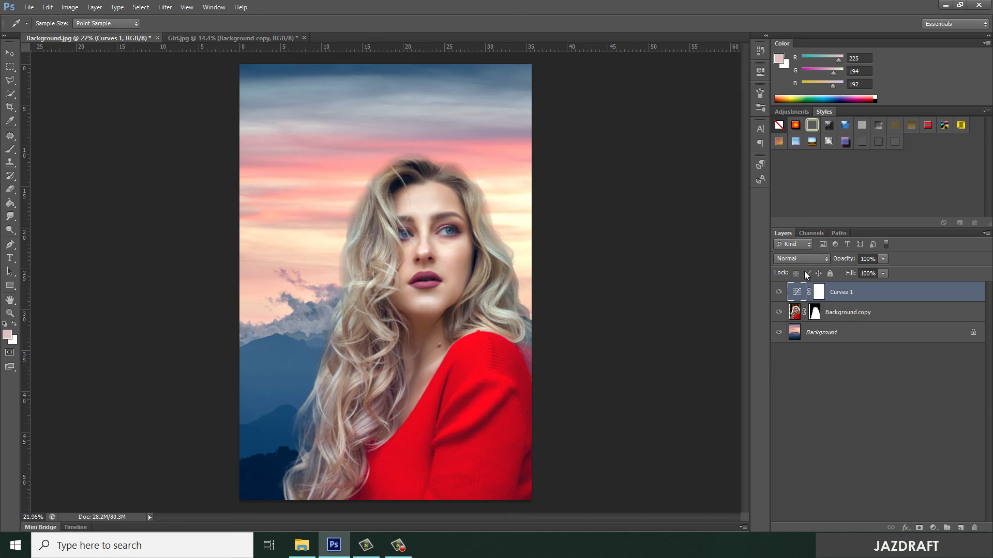
{"action": "double_click", "coordinate": [797, 292]}
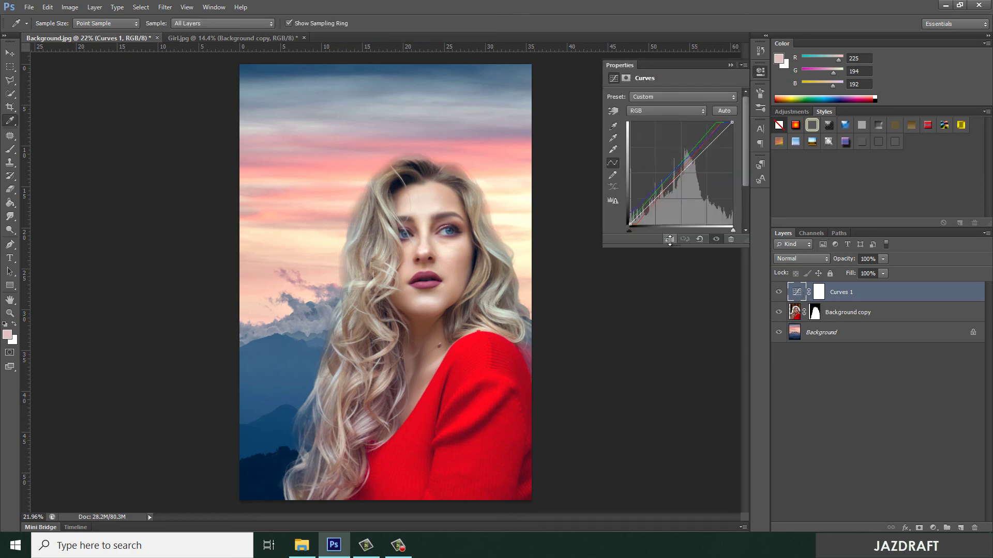
Clip Curves 1 to the woman's Background copy layer and collapse the Properties panel.
{"action": "left_click_drag", "start_coordinate": [899, 301], "coordinate": [903, 301]}
{"action": "left_click", "coordinate": [903, 301], "text": "alt"}
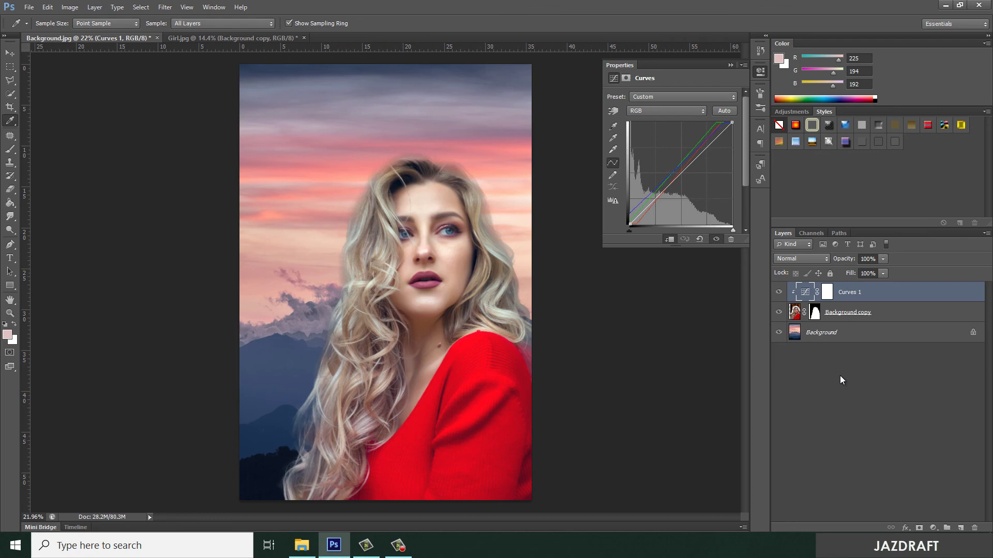
{"action": "left_click", "coordinate": [729, 65]}
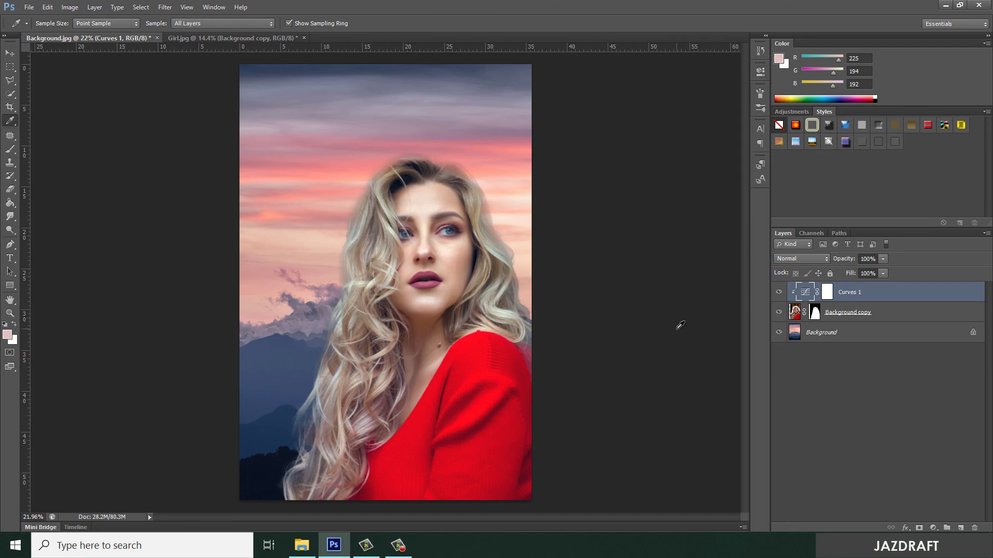
Save the composite as Image 1 JPEG at quality 12 (Maximum) and show its folder in File Explorer.
{"action": "left_click", "coordinate": [29, 8]}
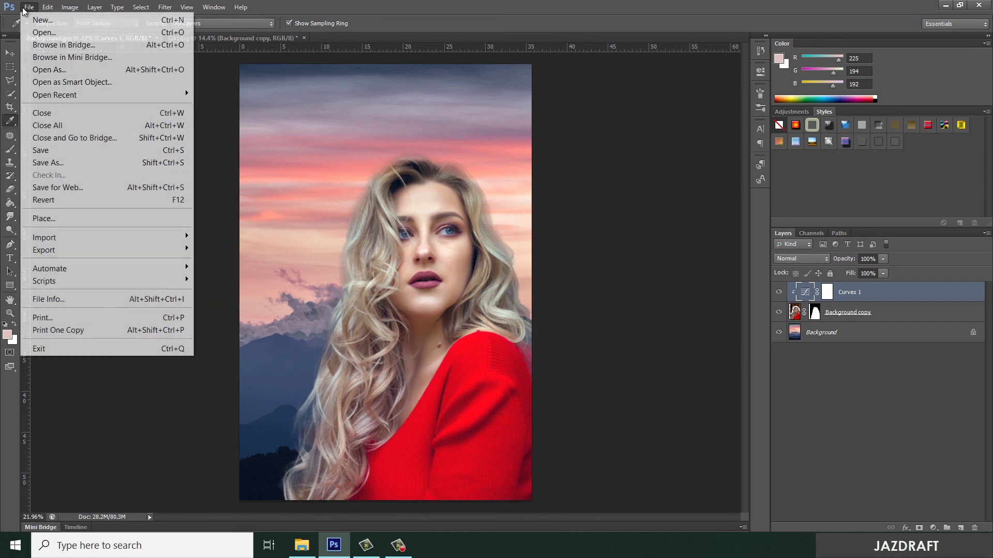
{"action": "left_click", "coordinate": [49, 165]}
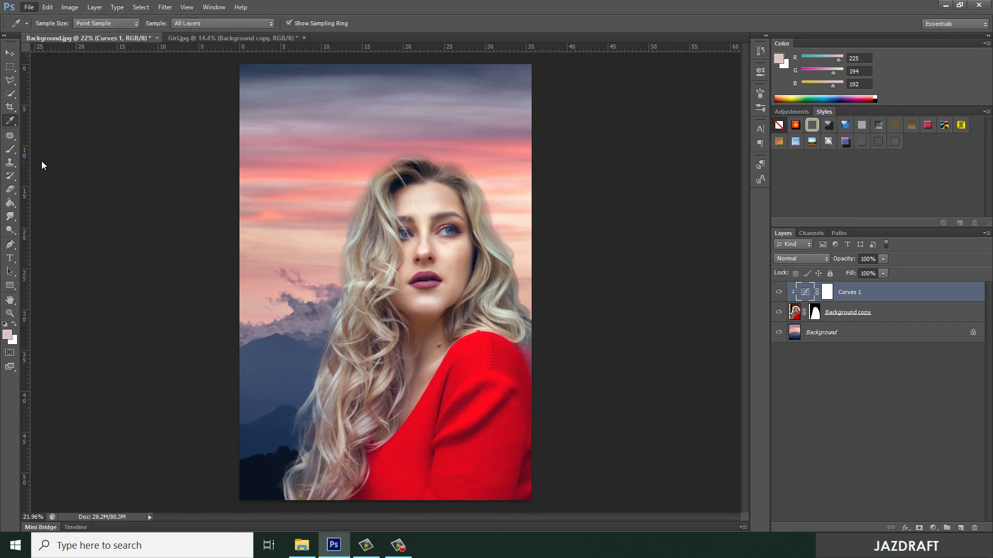
{"action": "left_click", "coordinate": [479, 300]}
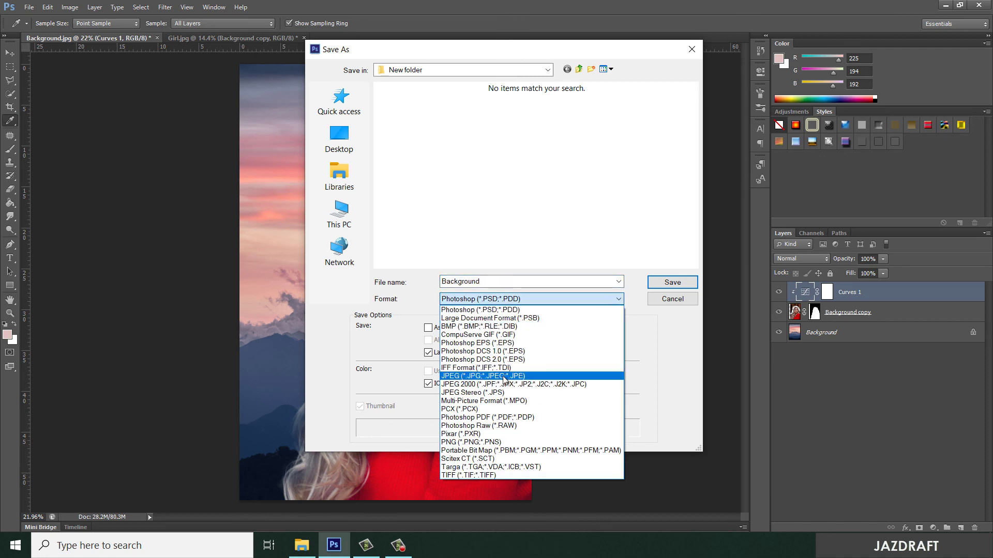
{"action": "left_click", "coordinate": [480, 379]}
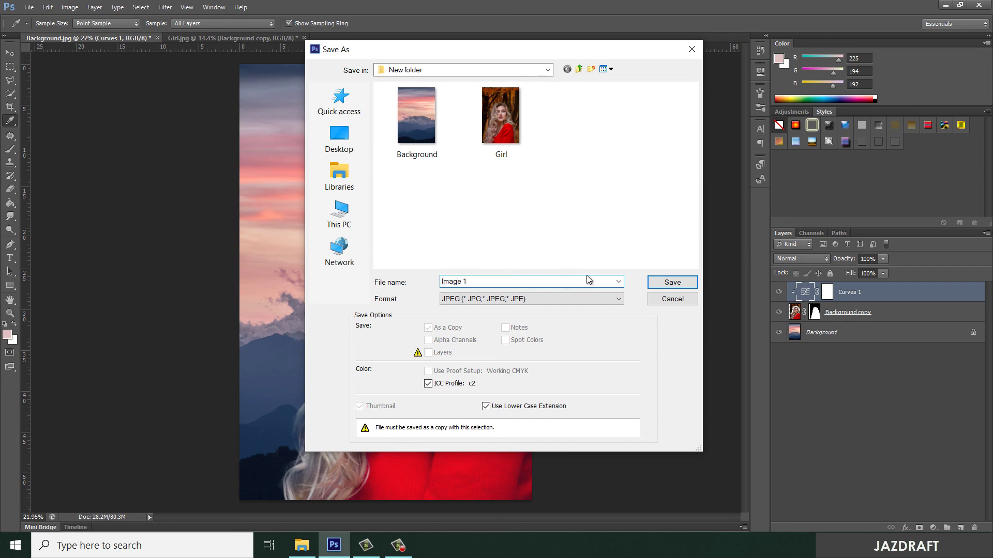
{"action": "left_click", "coordinate": [676, 284]}
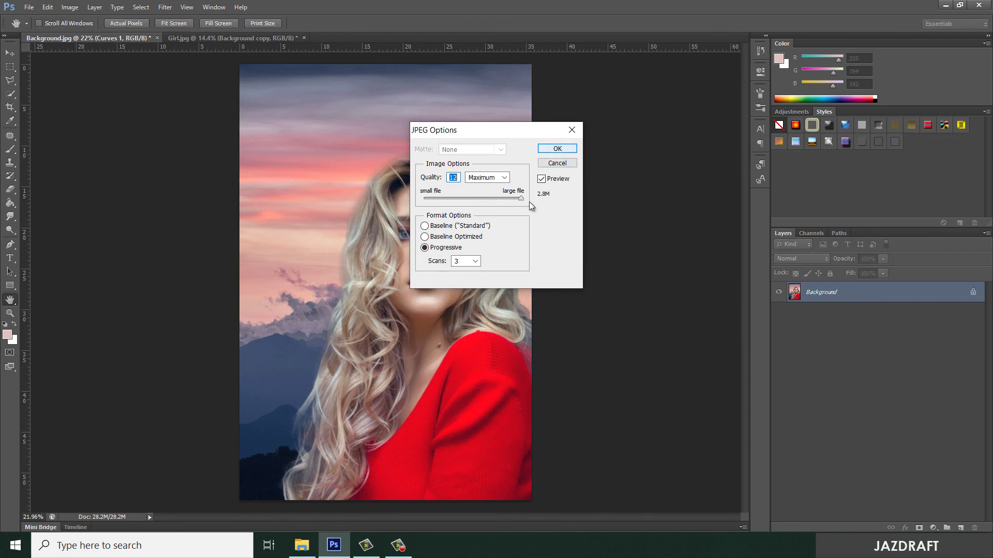
{"action": "left_click", "coordinate": [555, 150]}
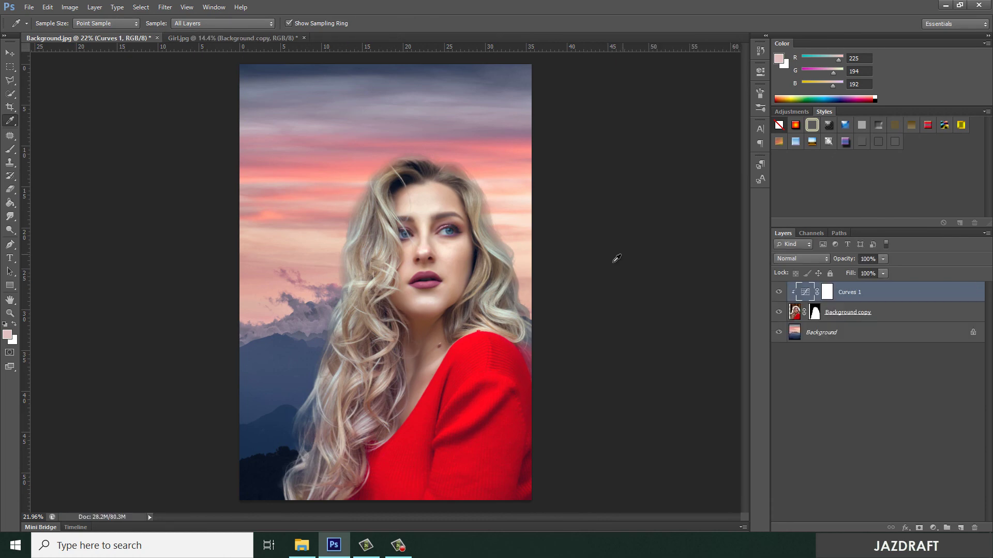
{"action": "left_click", "coordinate": [302, 545]}
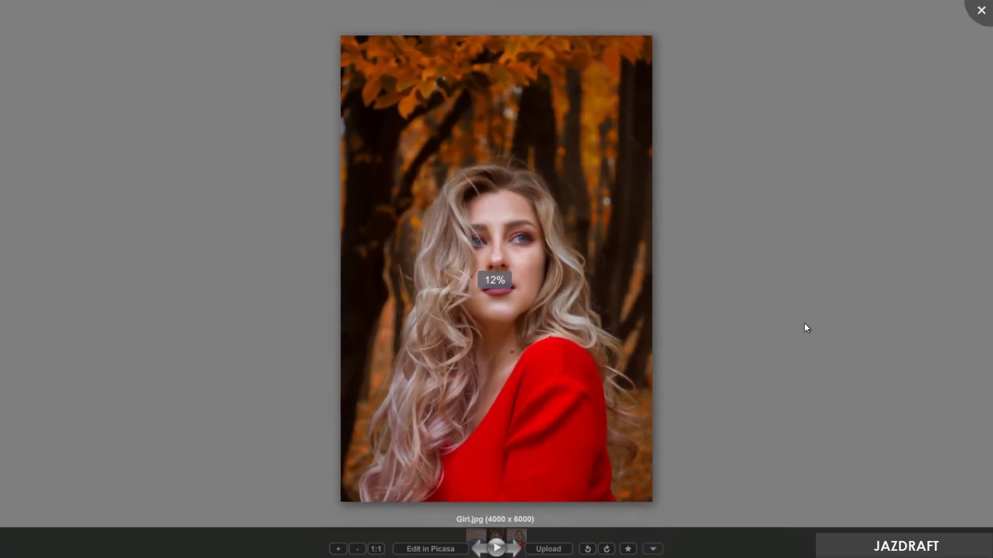
View Image 1.jpg after Girl.jpg in Picasa, then close the viewer and return to Photoshop.
{"action": "key", "text": "Right"}
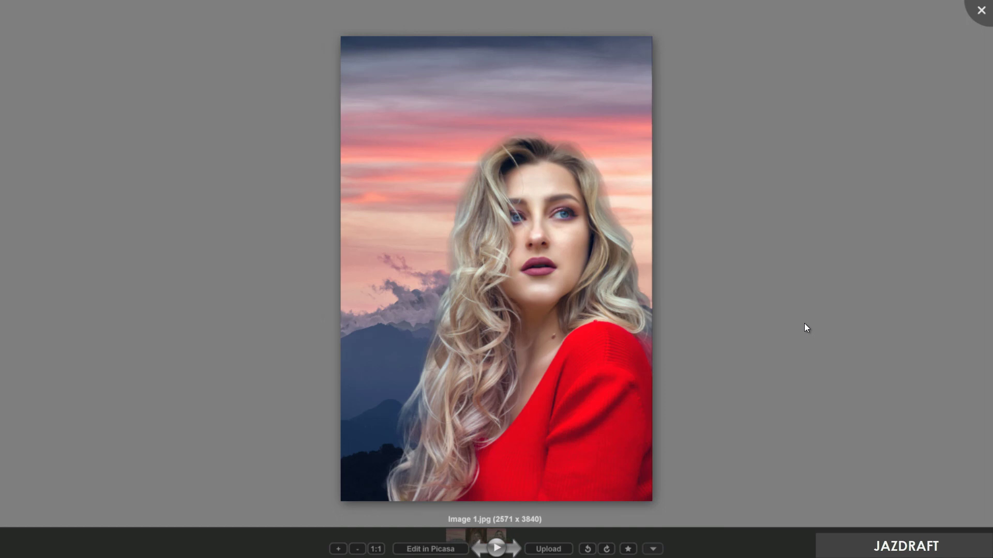
{"action": "left_click", "coordinate": [981, 10]}
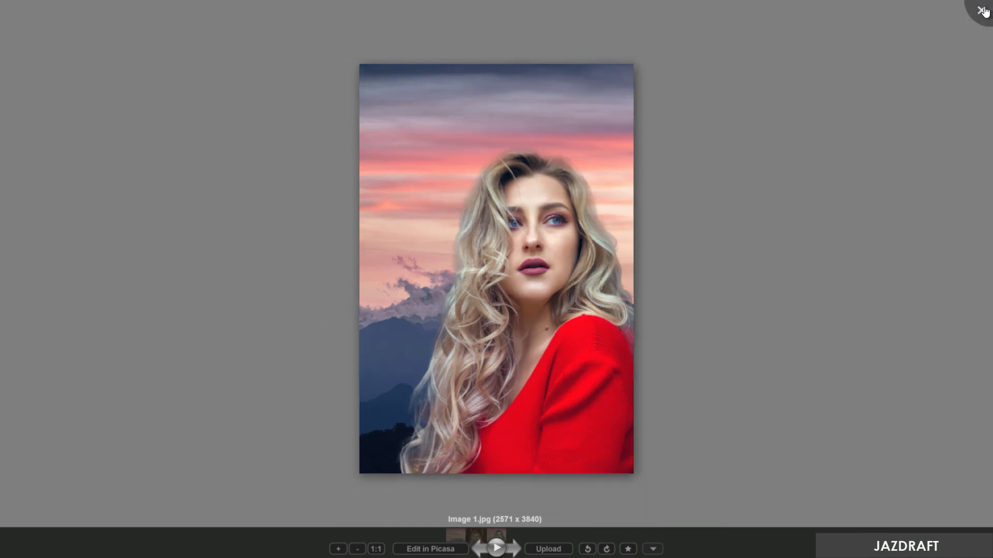
{"action": "key", "text": "alt+Tab"}
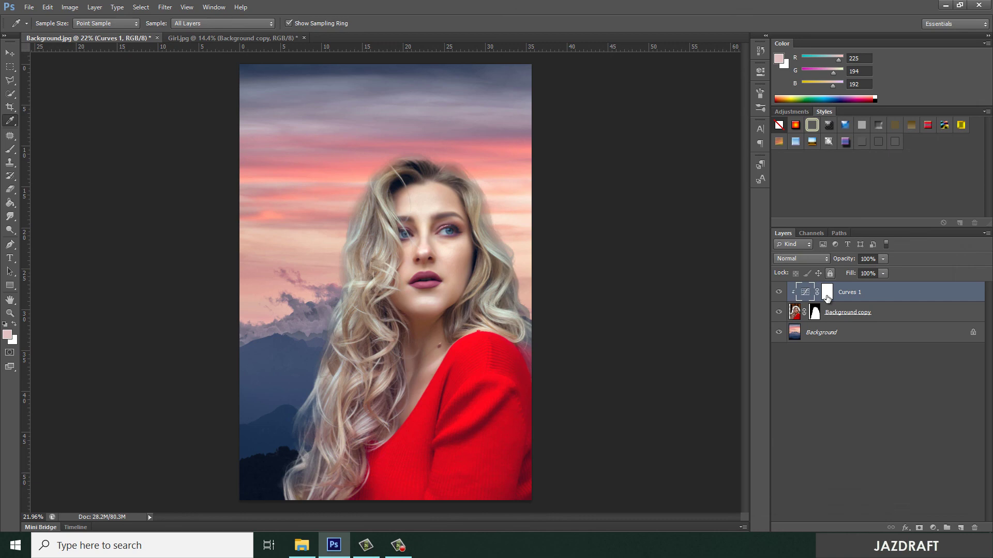
{"action": "left_click", "coordinate": [778, 292]}
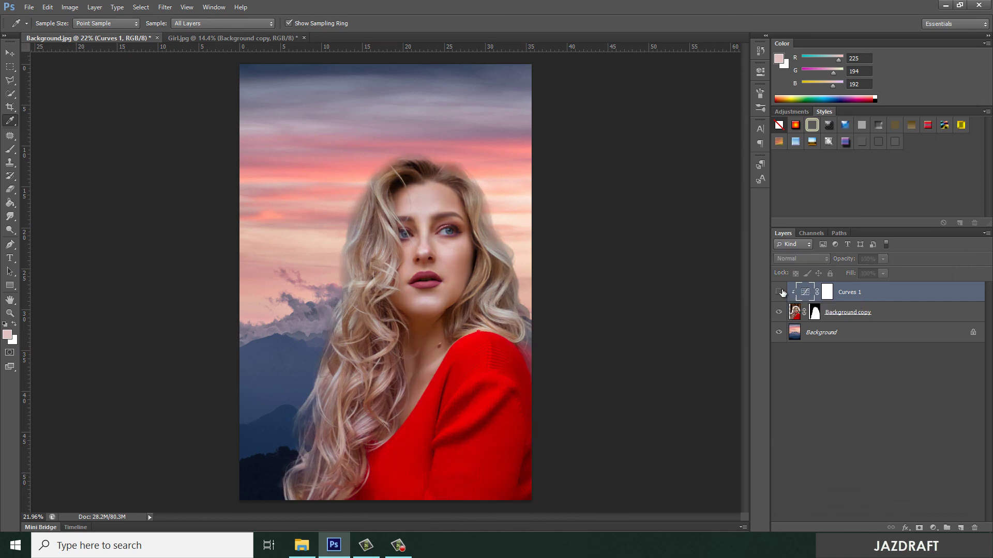
{"action": "left_click", "coordinate": [779, 292]}
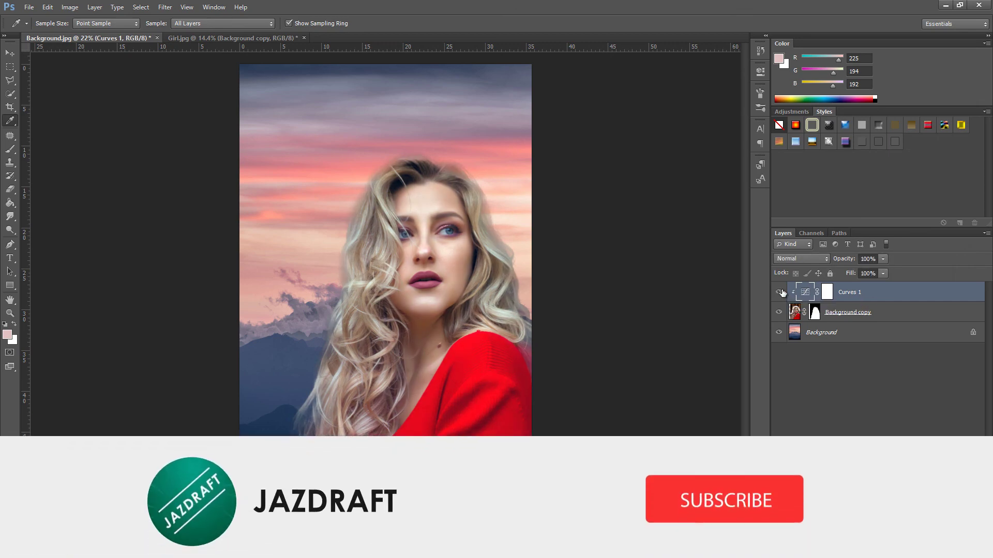